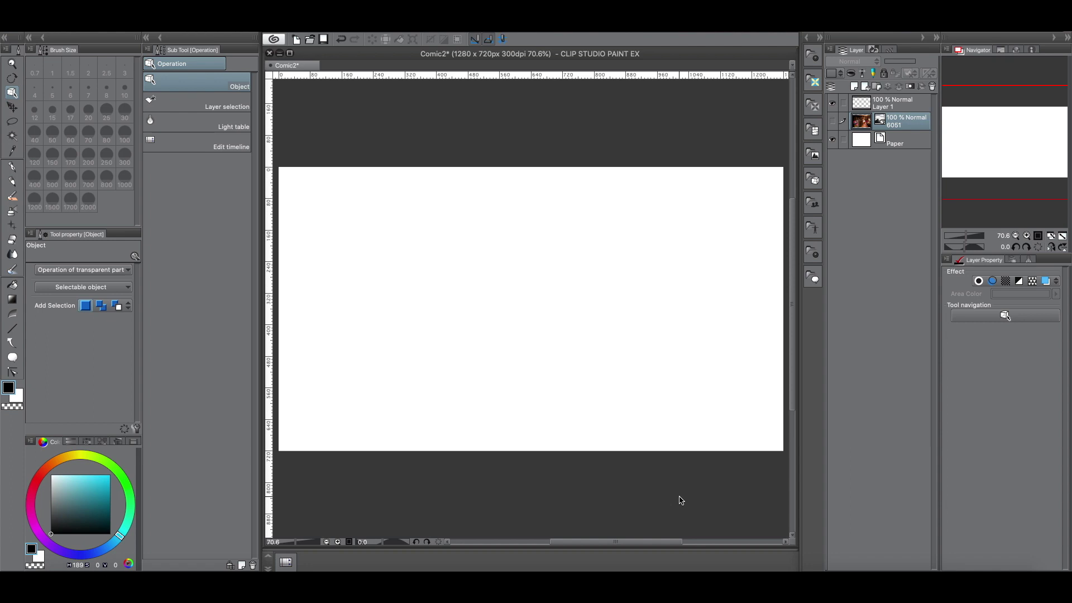
# Show the library photo layer 6051 and reduce its opacity to 50%.
pyautogui.click(832, 122)
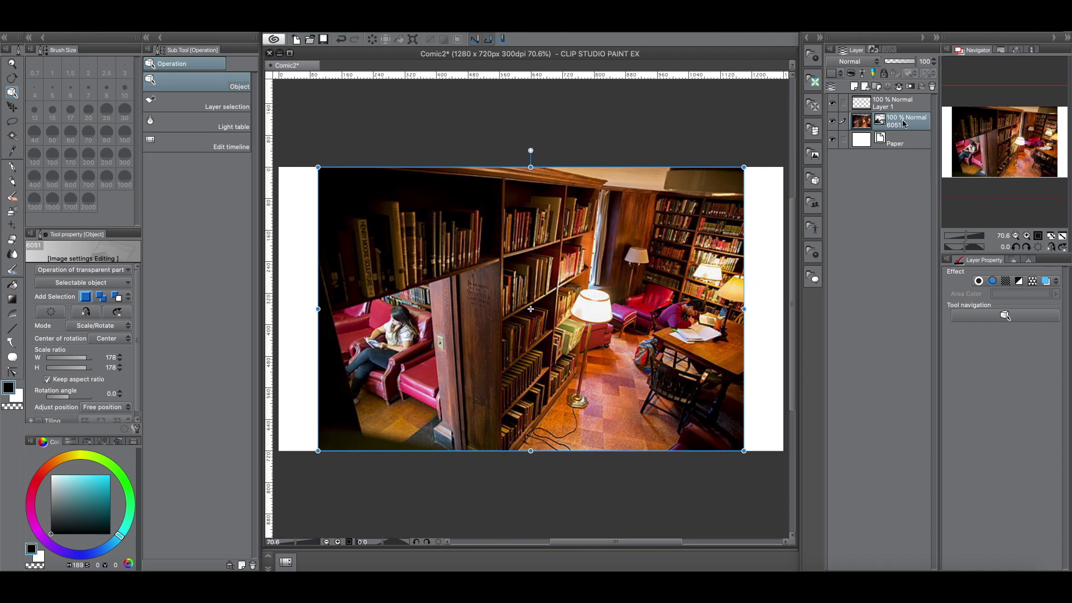
pyautogui.click(900, 61)
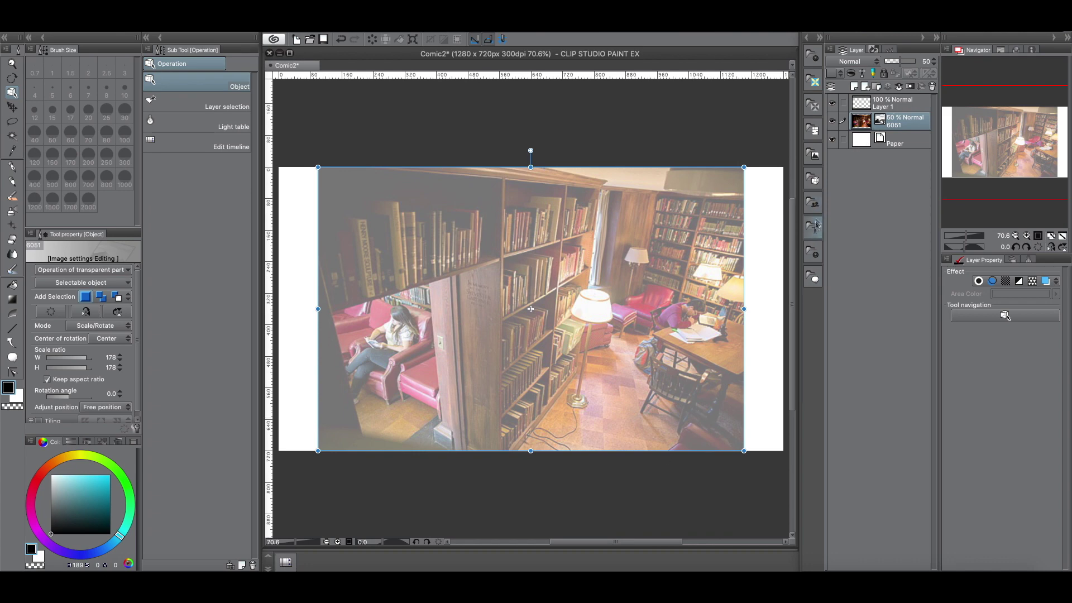
# Add the 3D drawing doll (Female) body-type material to the canvas over the photo and put the material list away.
pyautogui.click(815, 203)
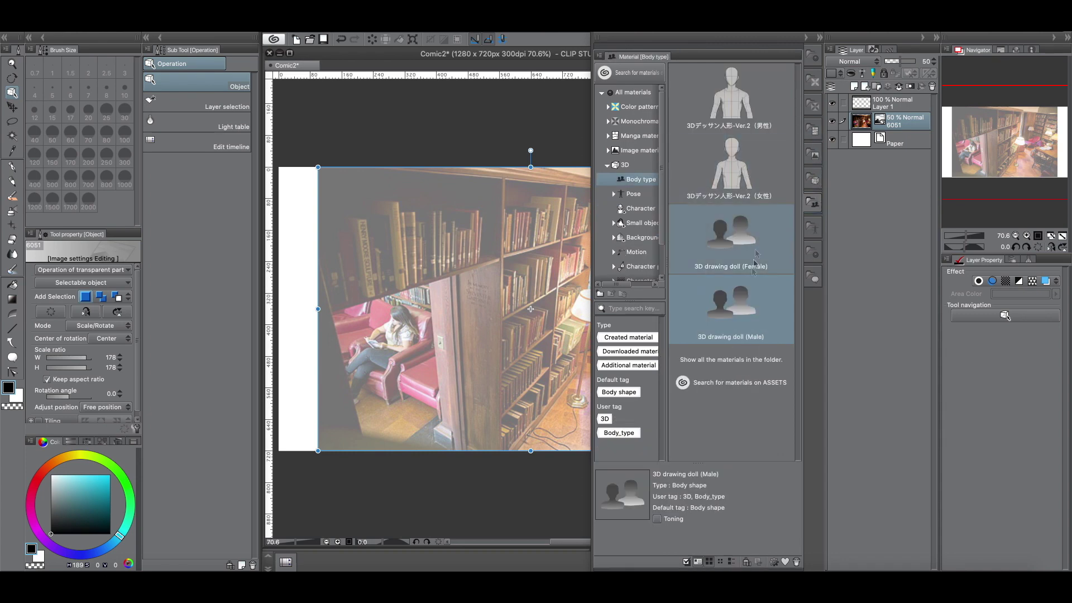
pyautogui.click(748, 239)
pyautogui.moveTo(749, 239)
pyautogui.mouseDown()
pyautogui.moveTo(642, 221)
pyautogui.moveTo(518, 381)
pyautogui.moveTo(524, 367)
pyautogui.mouseUp()
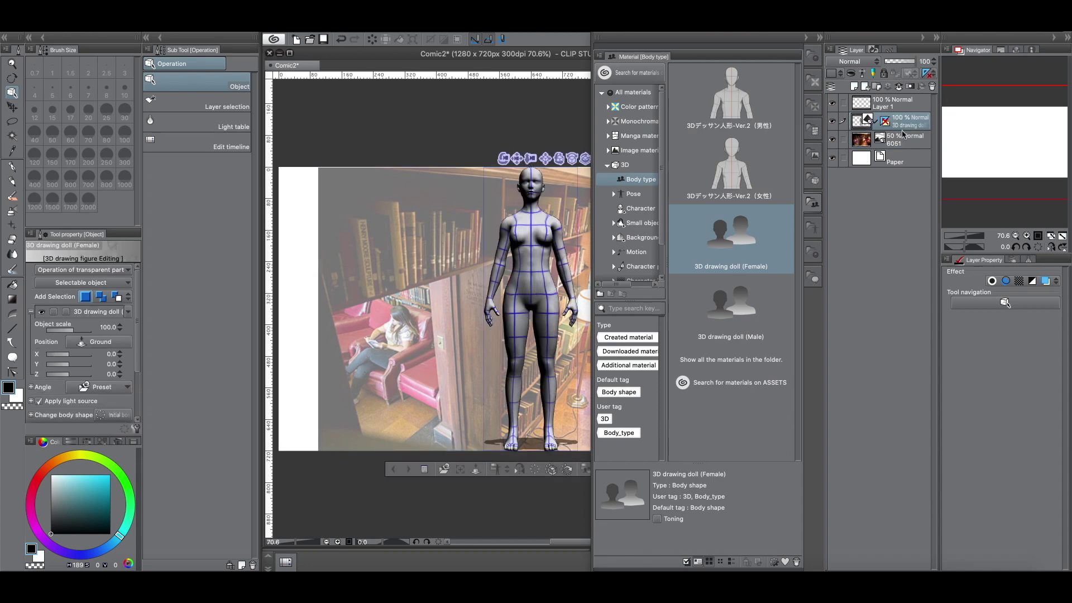
pyautogui.click(815, 200)
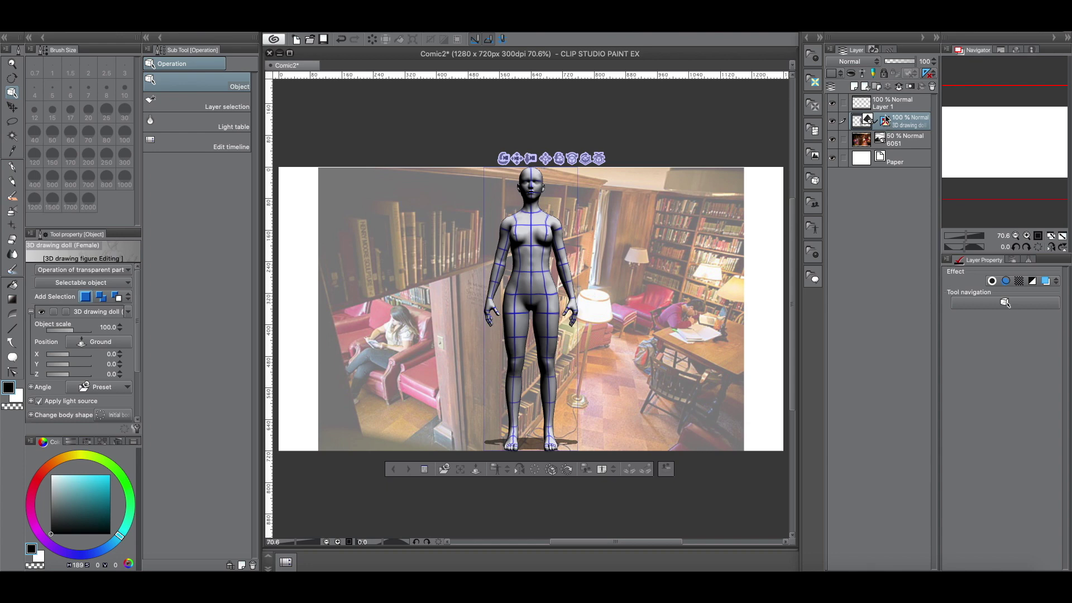
# Select the doll layer's perspective ruler and move its central vanishing point toward the window beyond the bookshelf.
pyautogui.click(887, 120)
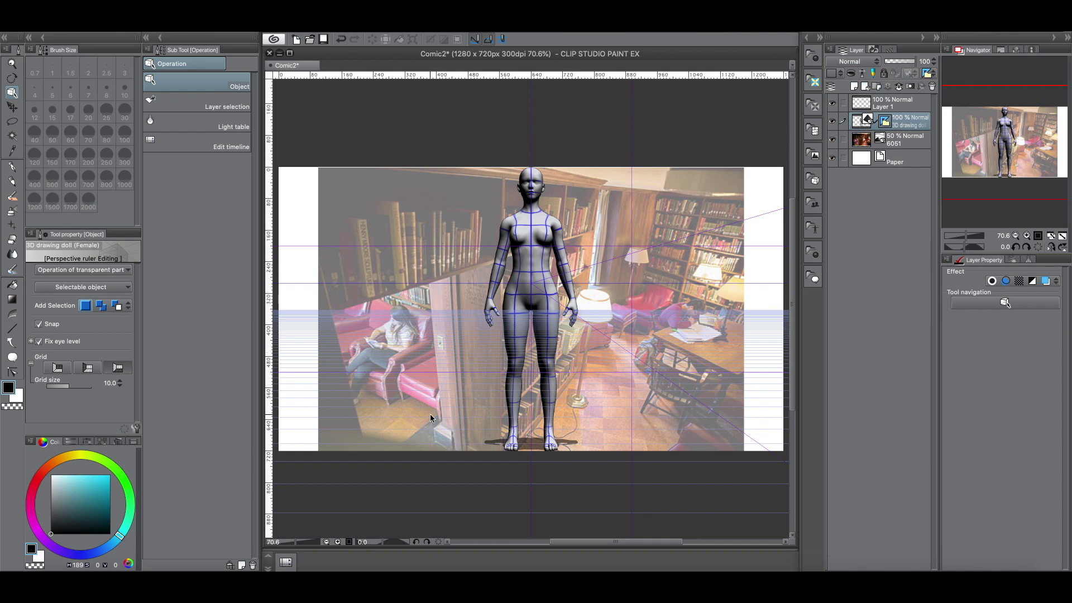
pyautogui.click(832, 122)
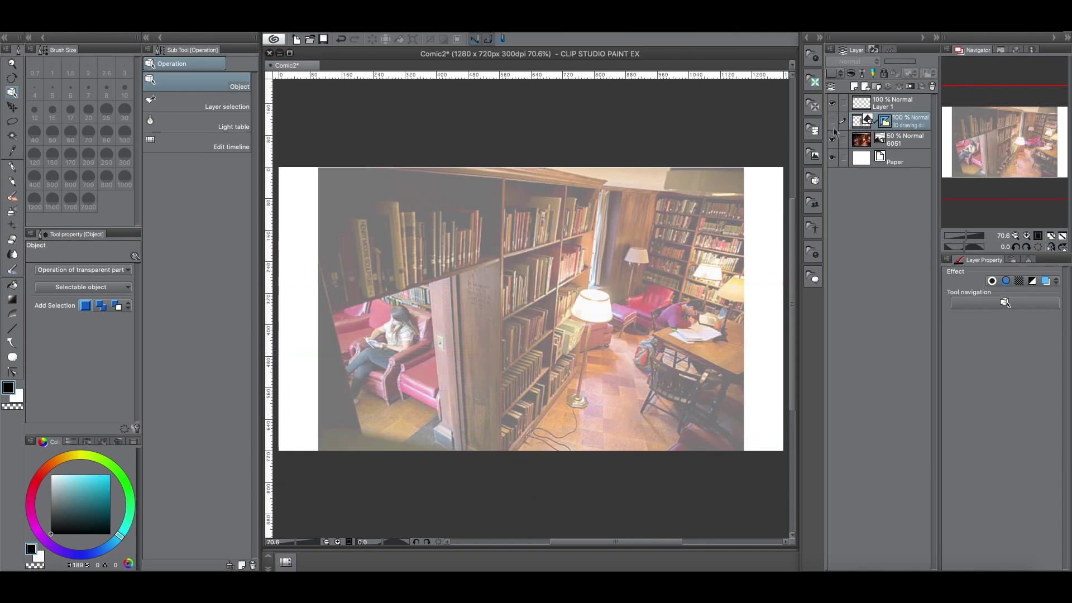
pyautogui.moveTo(979, 171); pyautogui.dragTo(987, 173)
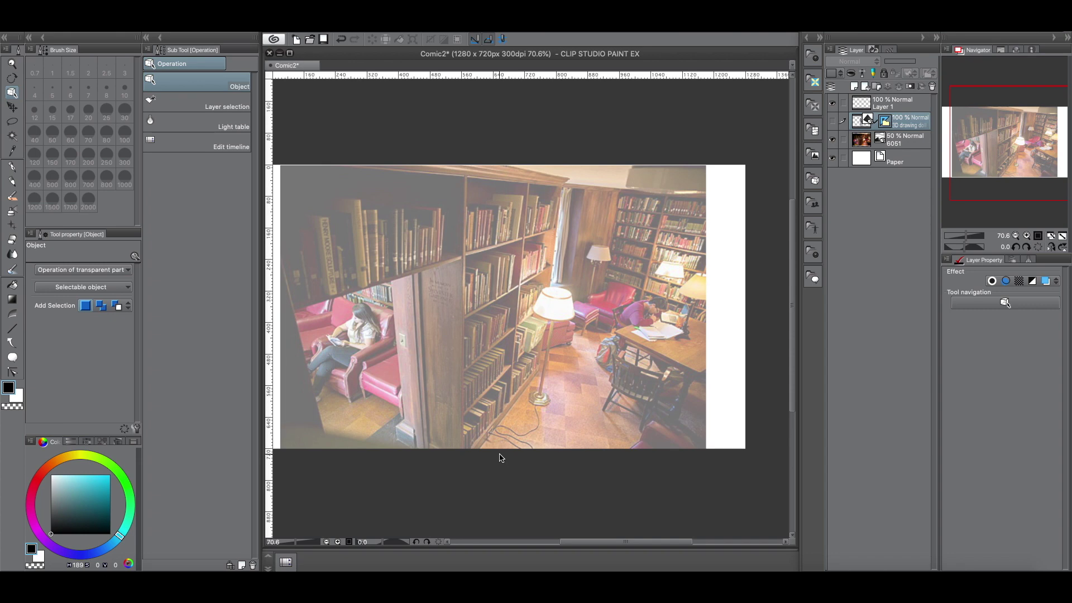
pyautogui.click(832, 121)
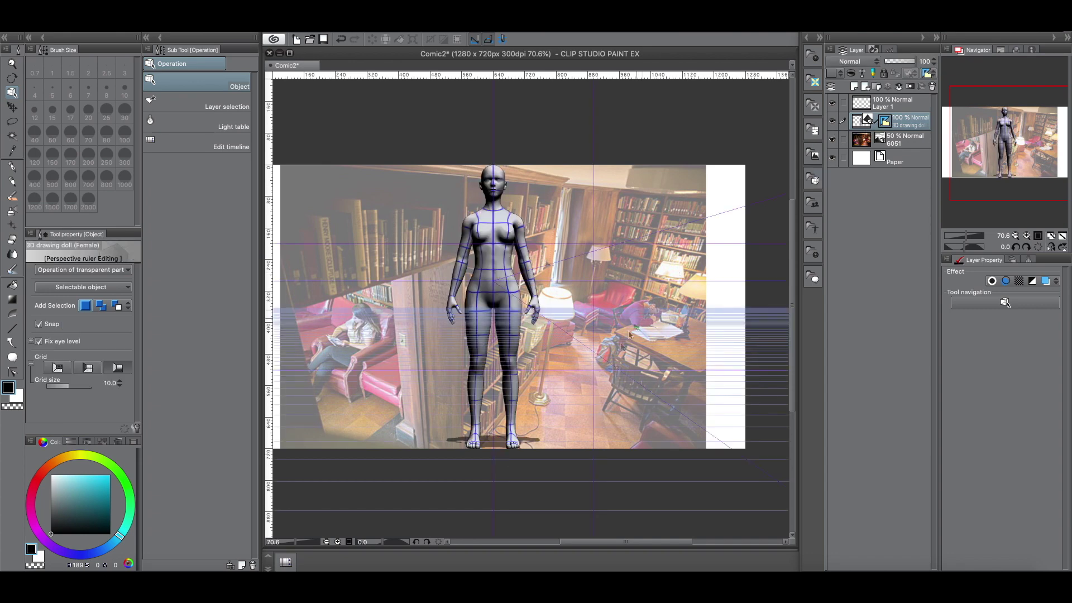
pyautogui.moveTo(495, 283)
pyautogui.moveTo(495, 283); pyautogui.dragTo(565, 265)
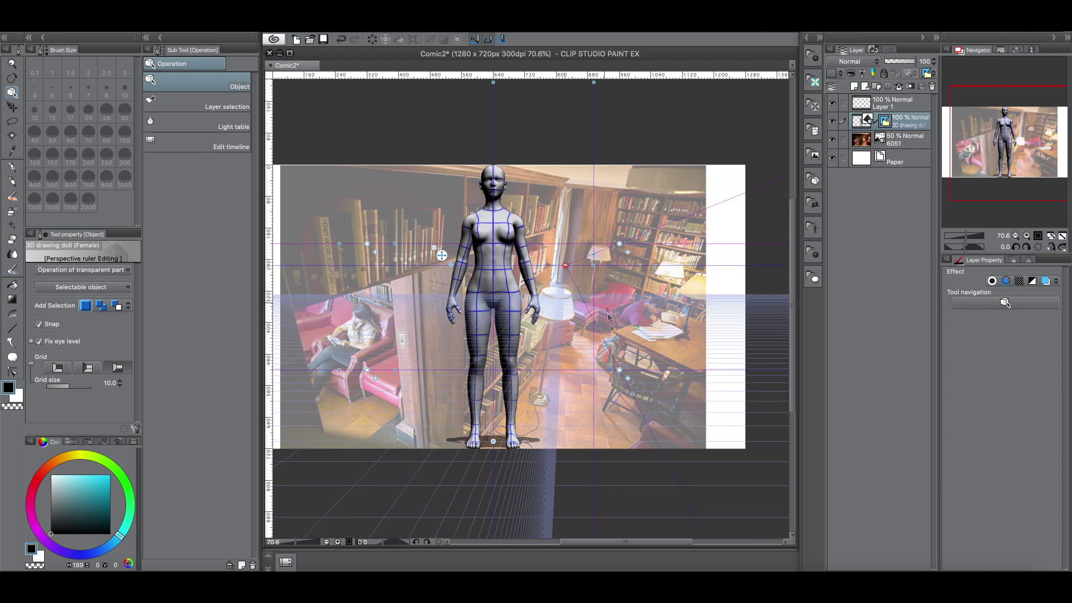
# Move the central vanishing point's two guide lines down to the photo's floor and raise the vanishing point along the window.
pyautogui.moveTo(621, 371); pyautogui.dragTo(564, 430)
pyautogui.moveTo(620, 244); pyautogui.dragTo(618, 476)
pyautogui.moveTo(567, 267); pyautogui.dragTo(568, 212)
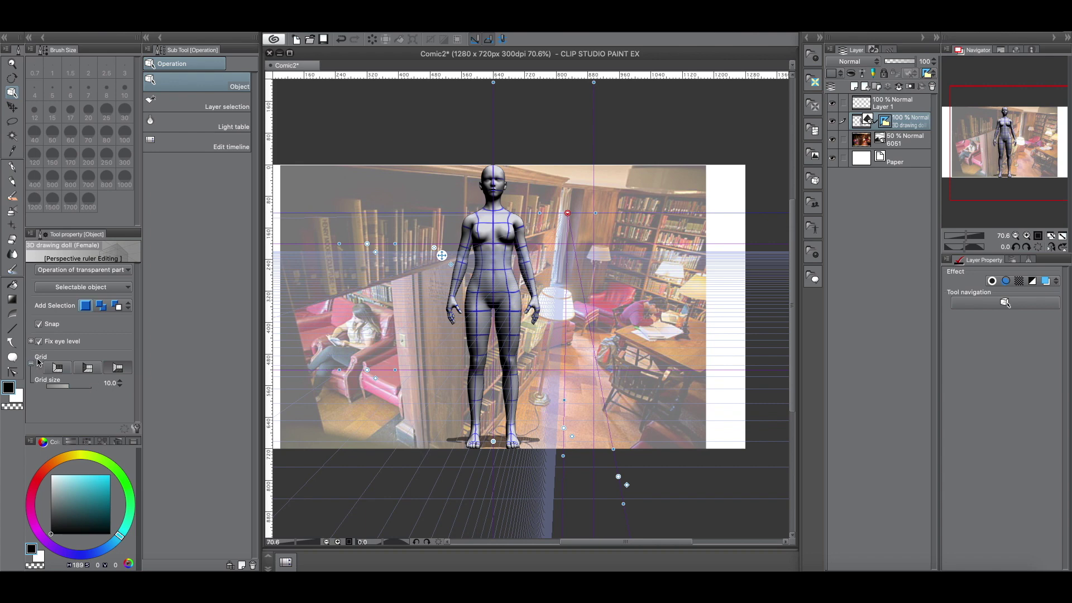
# Turn off the perspective ruler's floor grid and refine the central vanishing point and its two floor guide lines.
pyautogui.click(118, 368)
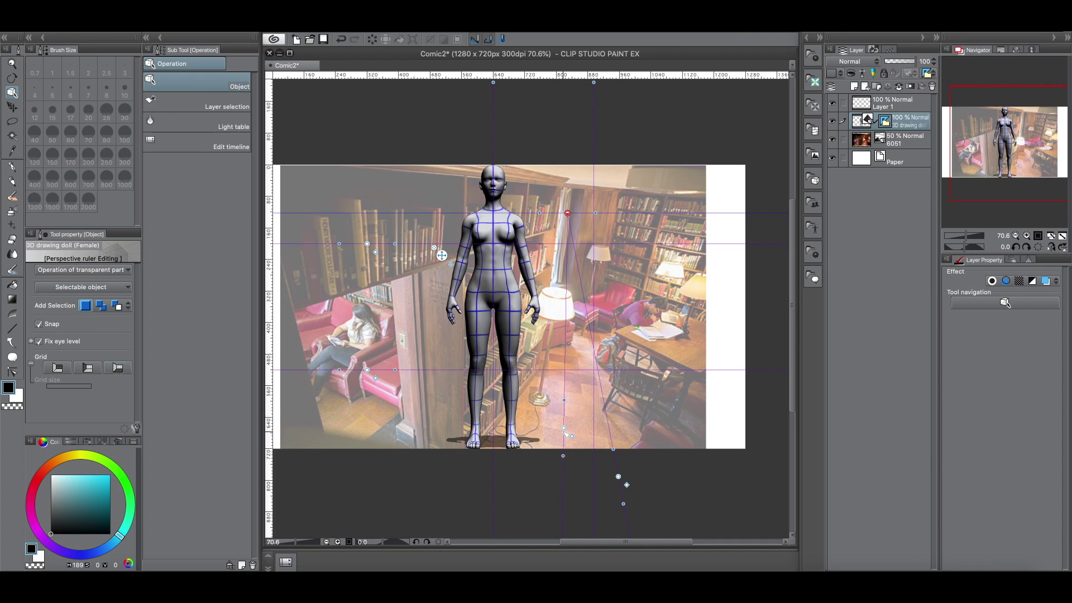
pyautogui.moveTo(564, 428); pyautogui.dragTo(567, 440)
pyautogui.moveTo(567, 212); pyautogui.dragTo(563, 205)
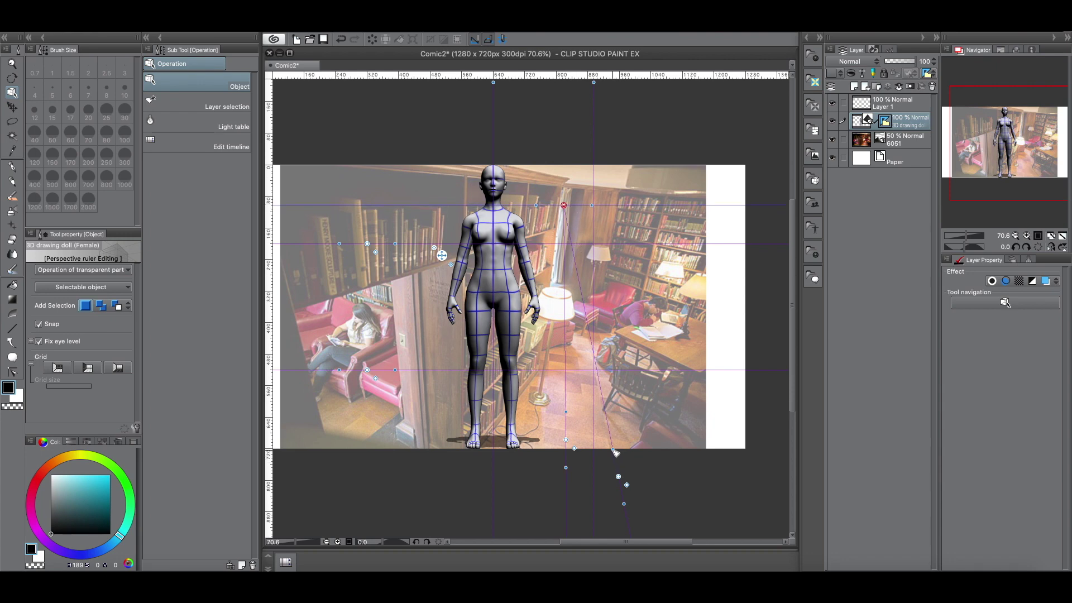
pyautogui.moveTo(618, 477); pyautogui.dragTo(634, 459)
# Move the two horizontal guide lines onto the floor beside the lamp and tilt them along the crosswise tile seams.
pyautogui.moveTo(368, 246); pyautogui.dragTo(389, 413)
pyautogui.moveTo(368, 370); pyautogui.dragTo(401, 330)
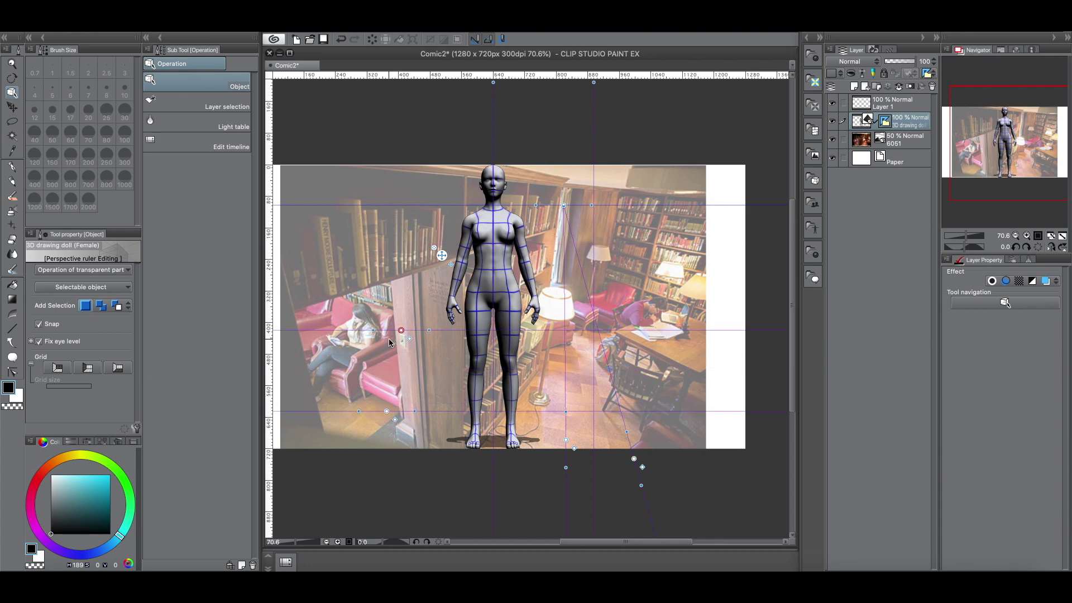
pyautogui.moveTo(416, 415); pyautogui.dragTo(553, 433)
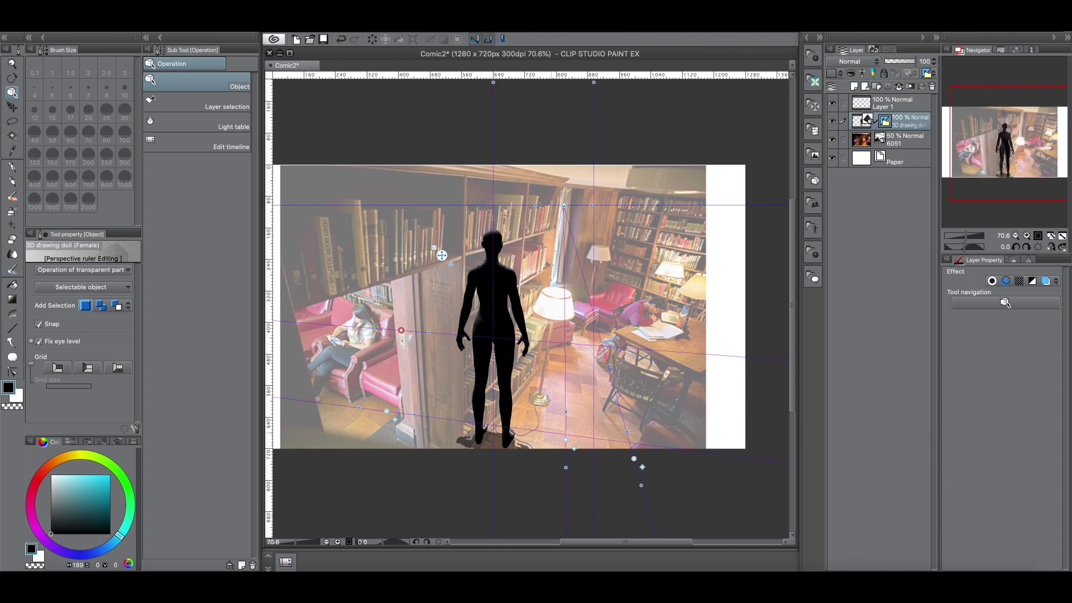
pyautogui.moveTo(401, 330); pyautogui.dragTo(588, 378)
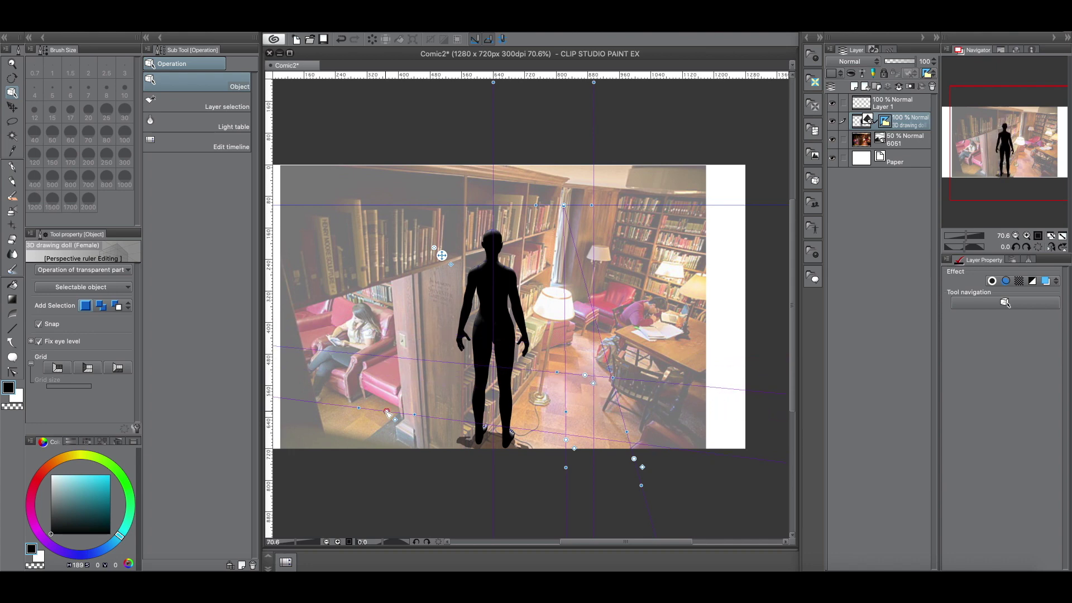
pyautogui.moveTo(387, 412); pyautogui.dragTo(549, 430)
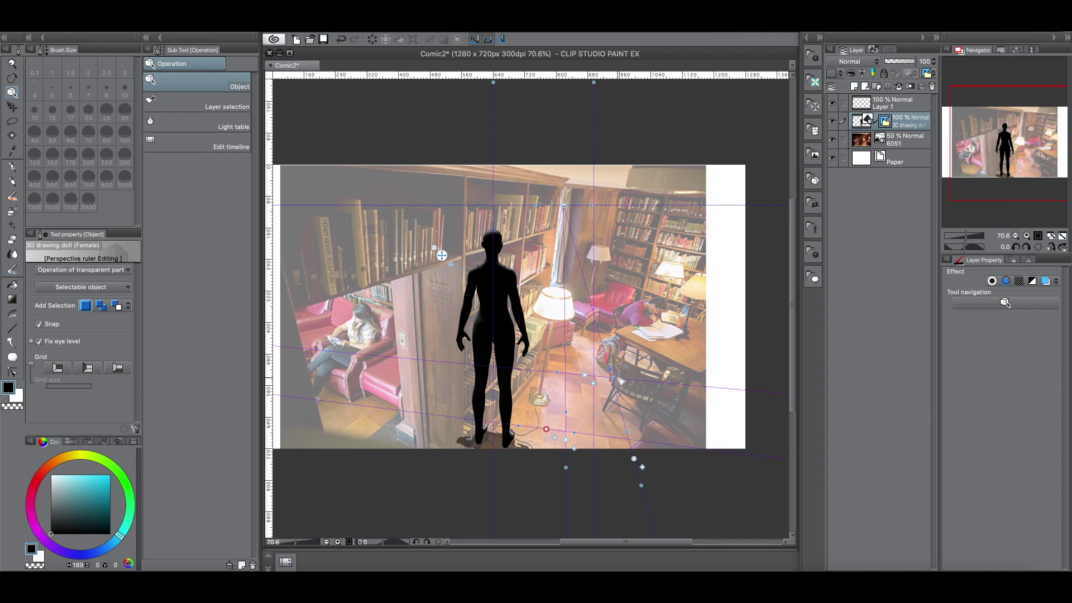
# Fine-tune the upper crosswise guide line's position and angle to follow the floor tiles below the lamp.
pyautogui.moveTo(586, 377); pyautogui.dragTo(539, 390)
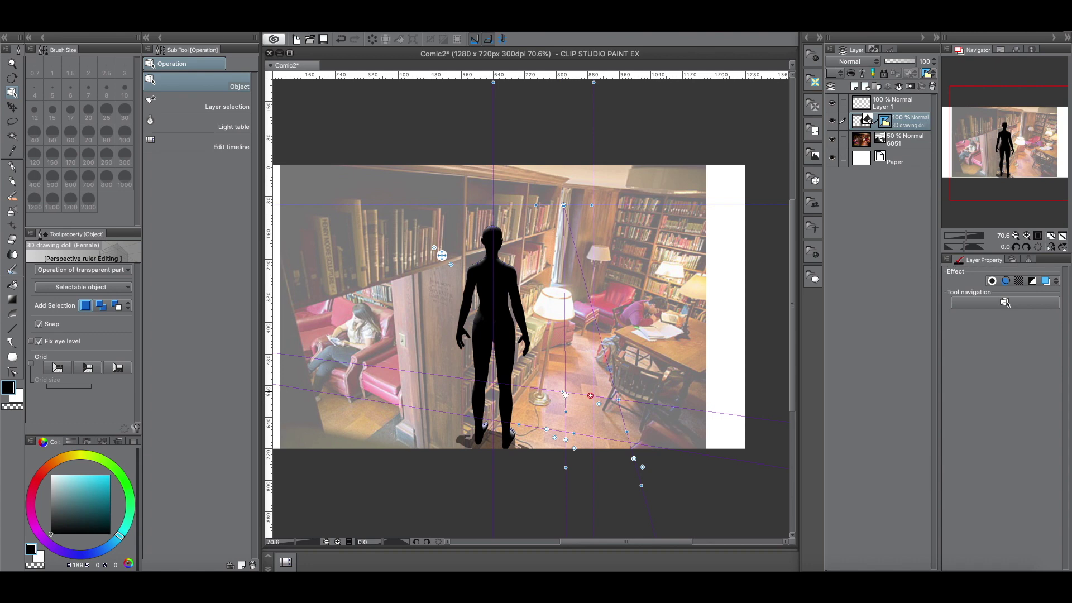
pyautogui.moveTo(565, 395); pyautogui.dragTo(555, 392)
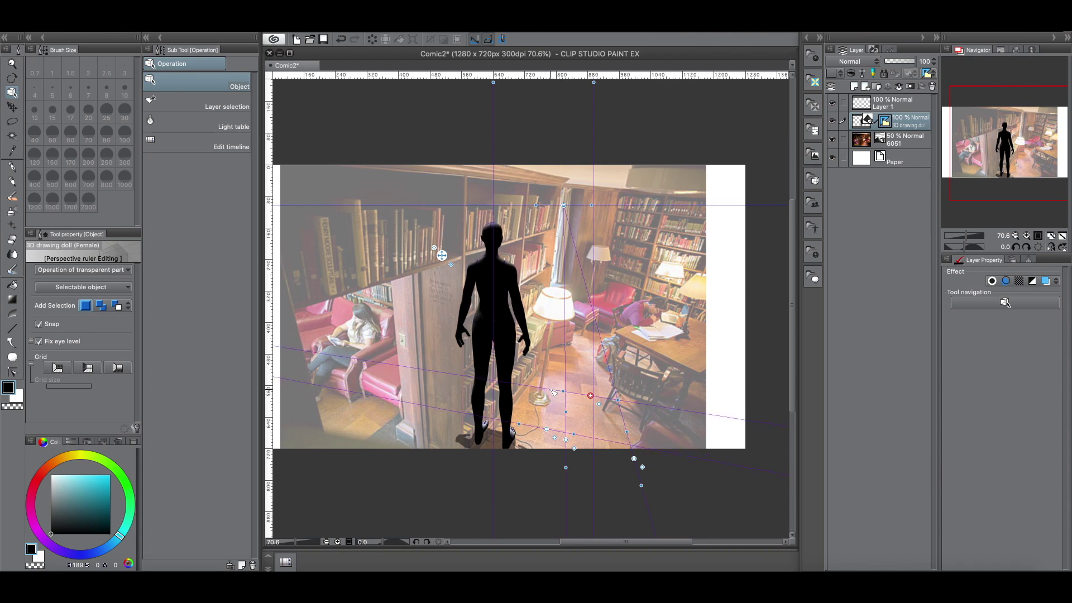
pyautogui.moveTo(553, 392); pyautogui.dragTo(562, 393)
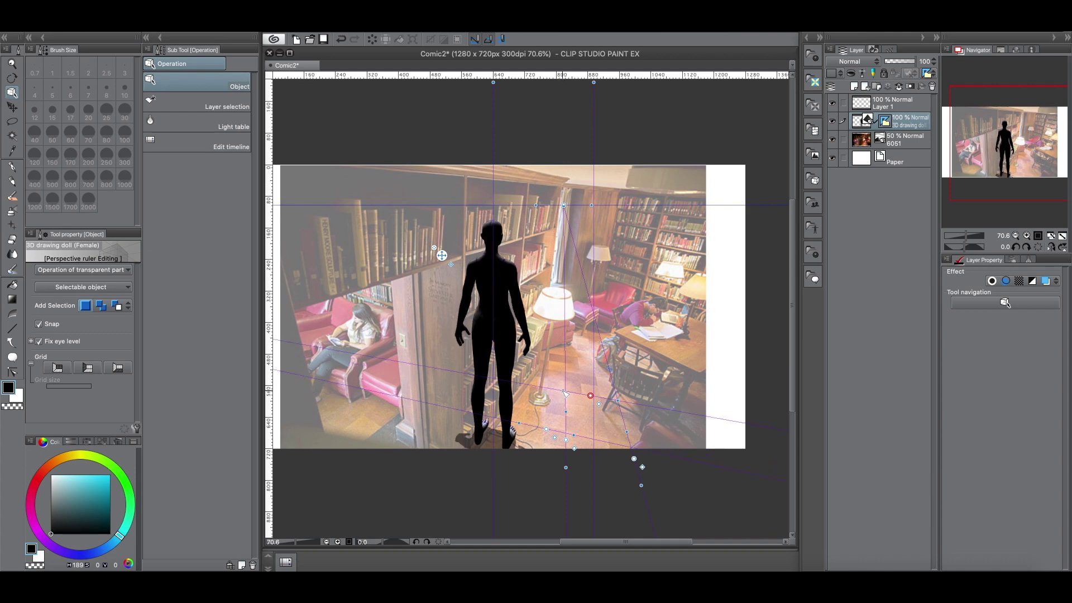
pyautogui.moveTo(566, 394); pyautogui.dragTo(398, 367)
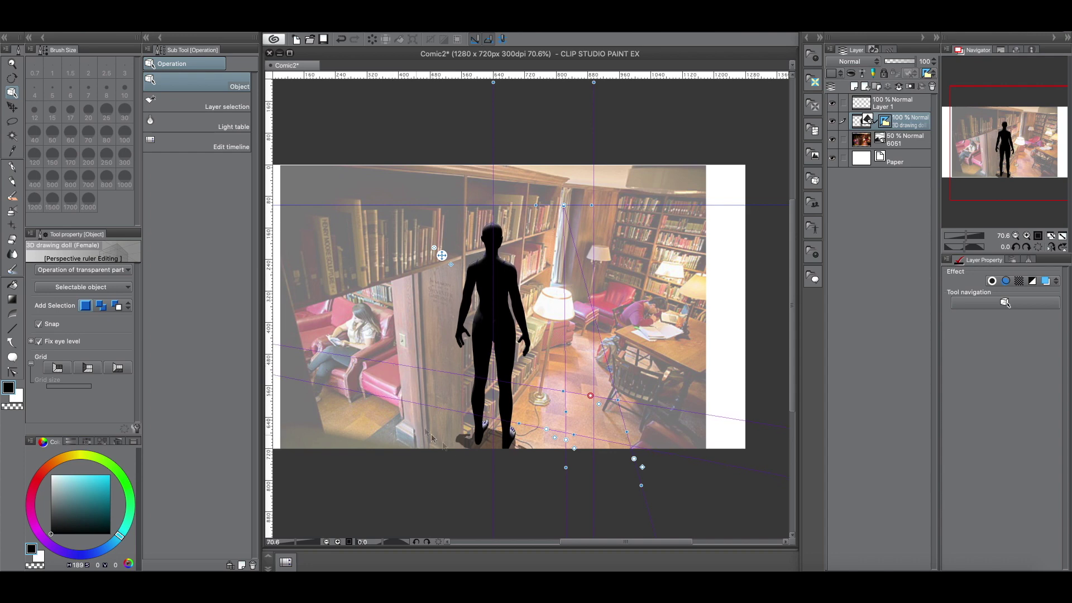
# Examine the off-canvas vanishing point and check how the guide lines fit the photo's floor tiles.
pyautogui.moveTo(954, 174); pyautogui.dragTo(950, 168)
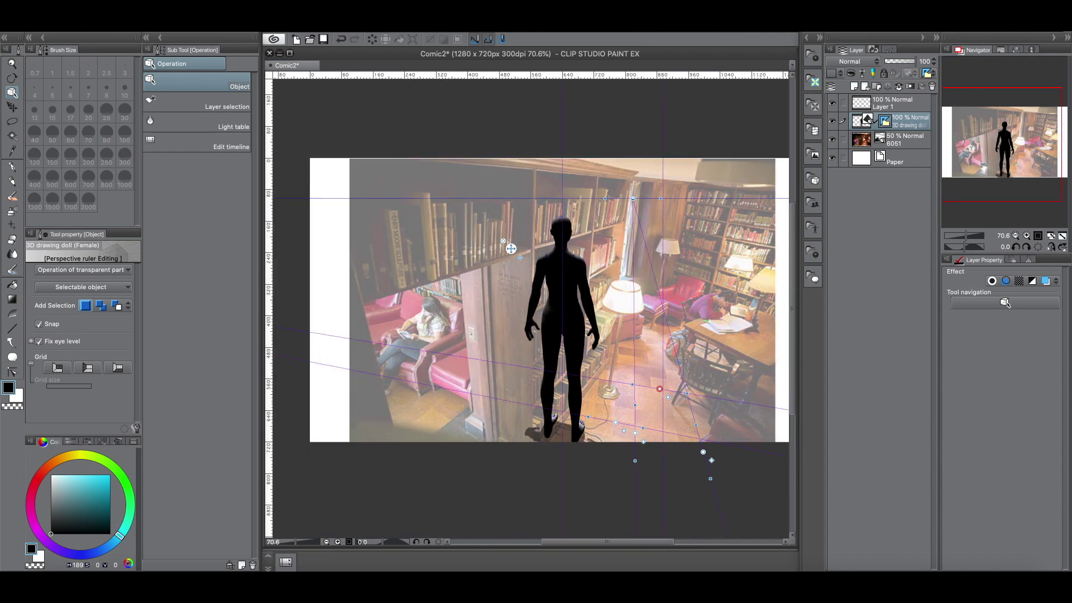
pyautogui.click(965, 238)
pyautogui.scroll(-5, 966, 237)
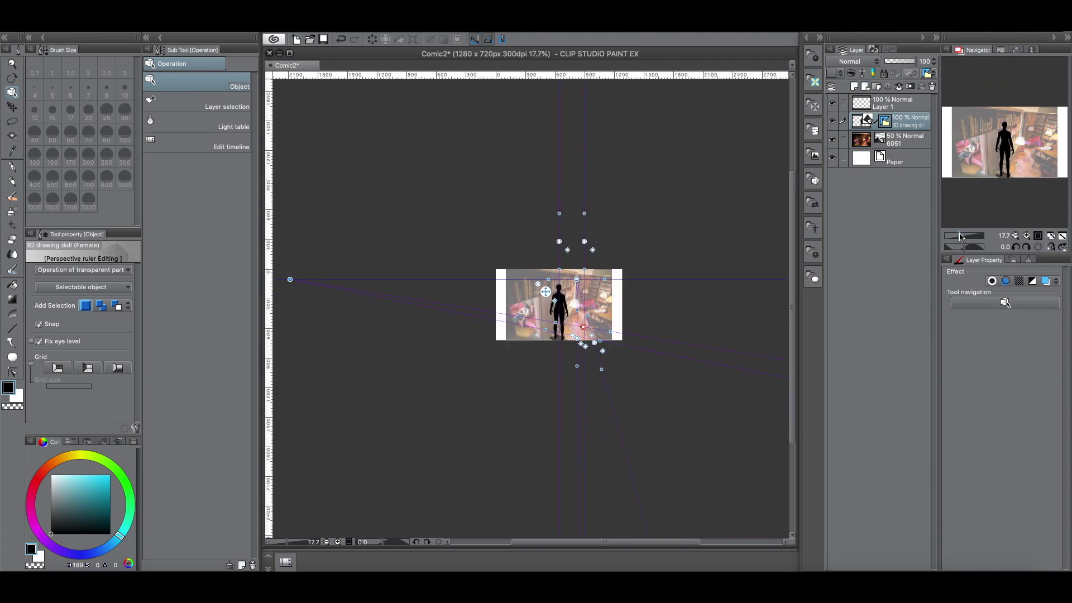
pyautogui.moveTo(1008, 164)
pyautogui.mouseDown()
pyautogui.moveTo(983, 163)
pyautogui.moveTo(992, 139)
pyautogui.moveTo(948, 136)
pyautogui.moveTo(997, 160)
pyautogui.mouseUp()
pyautogui.scroll(2, 956, 238)
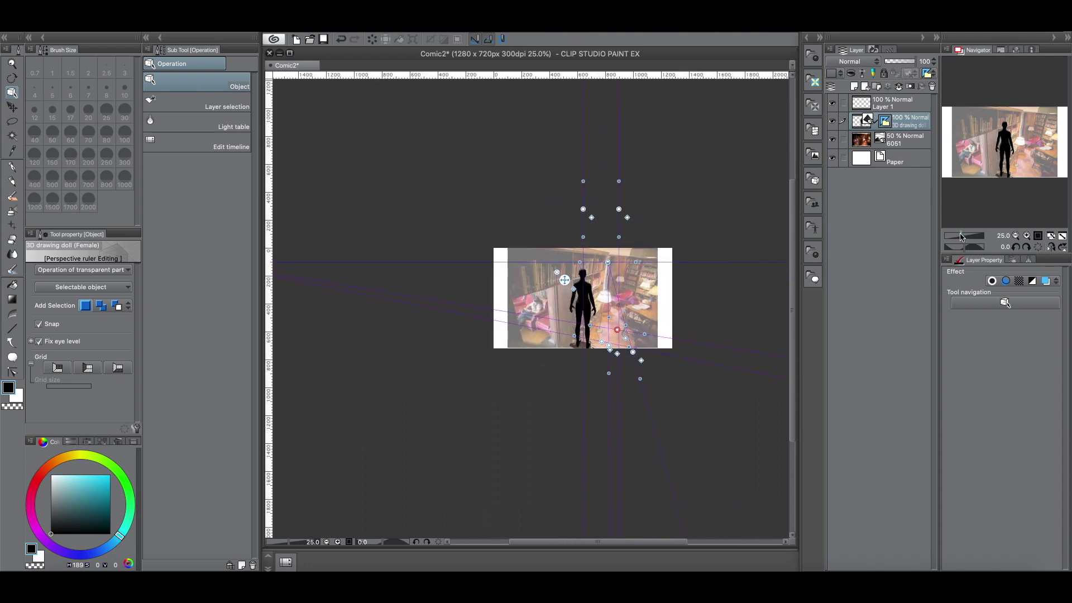
pyautogui.scroll(1, 959, 236)
pyautogui.scroll(-3, 960, 237)
pyautogui.scroll(4, 959, 236)
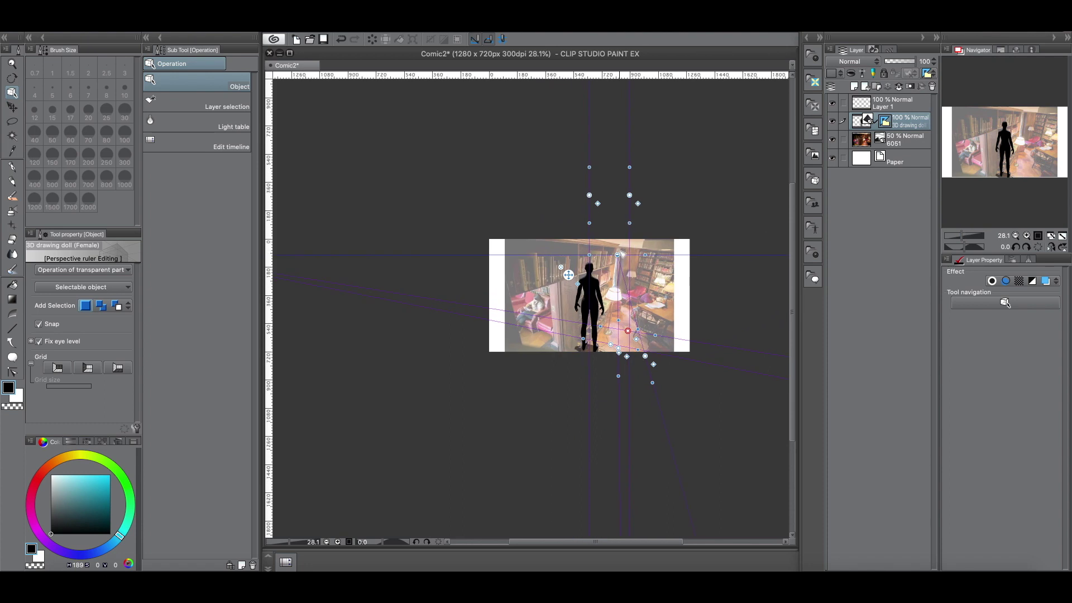
pyautogui.moveTo(1004, 154); pyautogui.dragTo(357, 240)
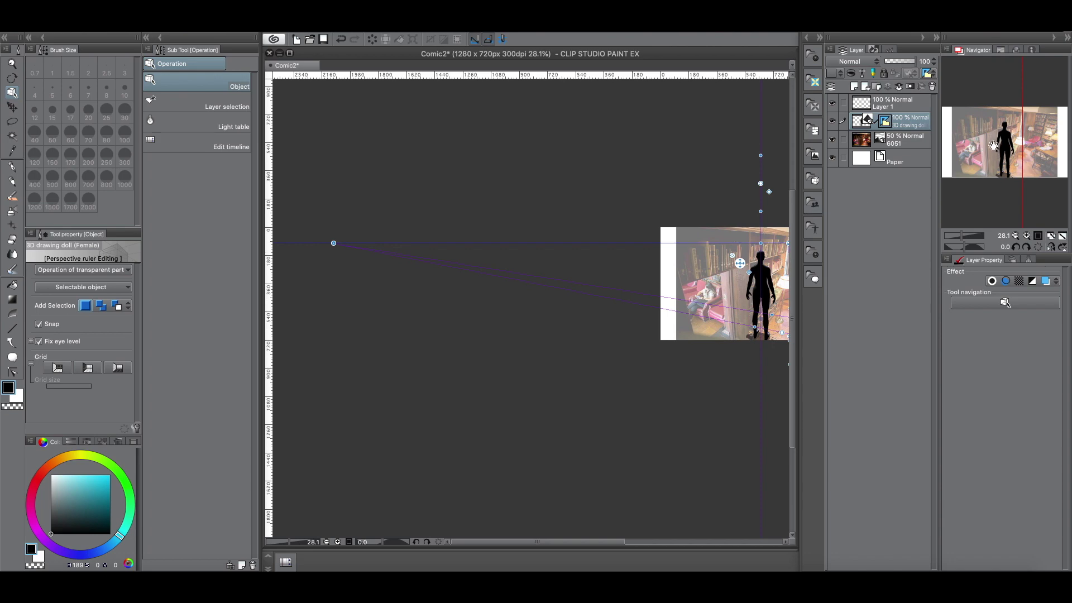
pyautogui.moveTo(994, 146); pyautogui.dragTo(1054, 154)
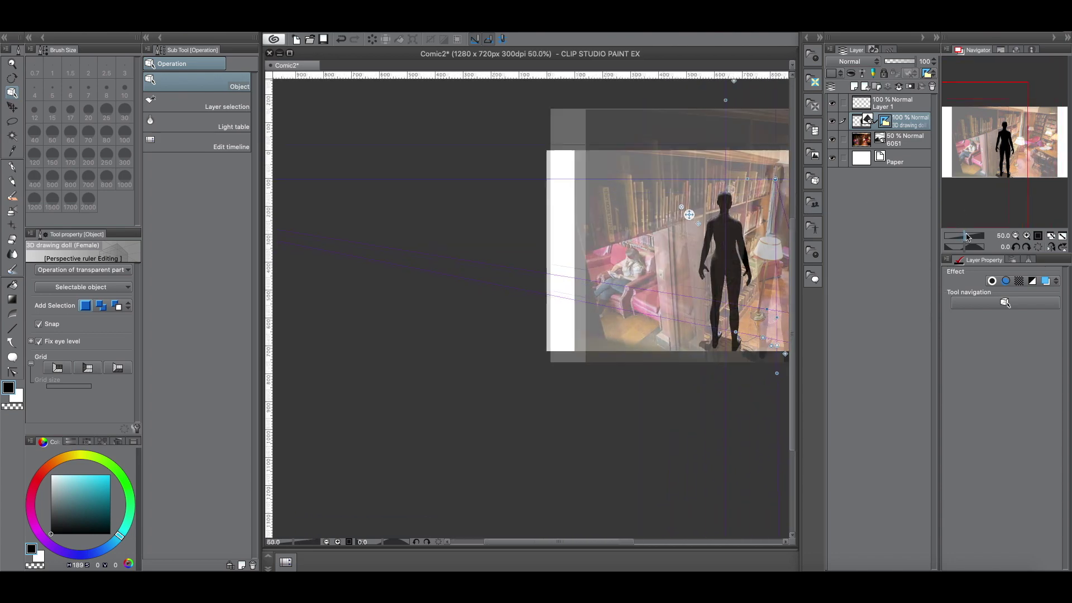
pyautogui.scroll(8, 960, 235)
pyautogui.moveTo(957, 174); pyautogui.dragTo(1019, 162)
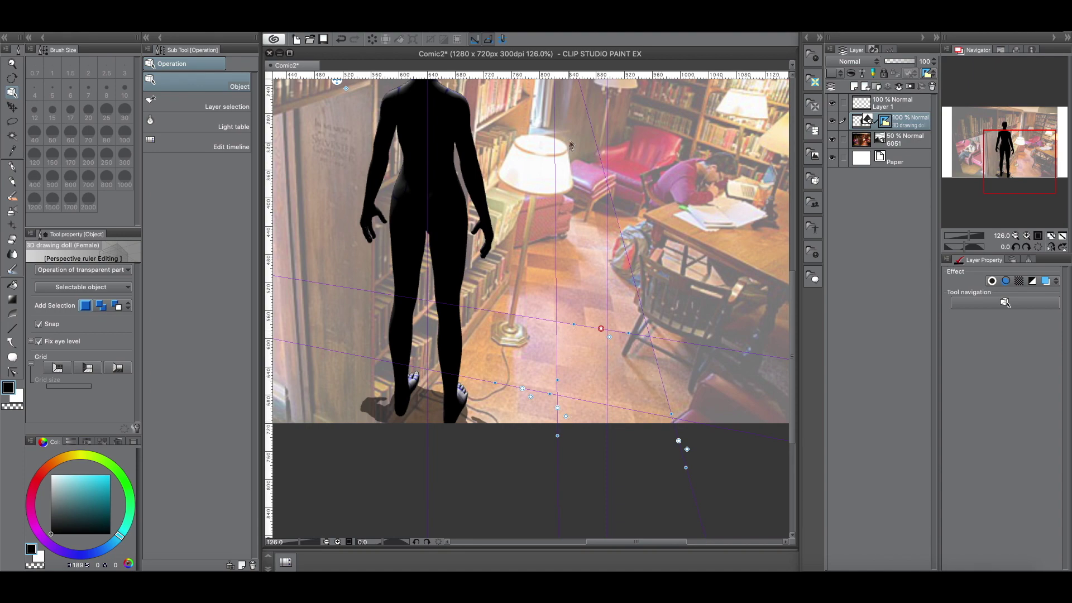
pyautogui.moveTo(958, 178); pyautogui.dragTo(960, 174)
# Shift the second vertical guide line sideways toward the window beyond the bookshelf.
pyautogui.moveTo(966, 236); pyautogui.dragTo(963, 236)
pyautogui.scroll(1, 637, 272)
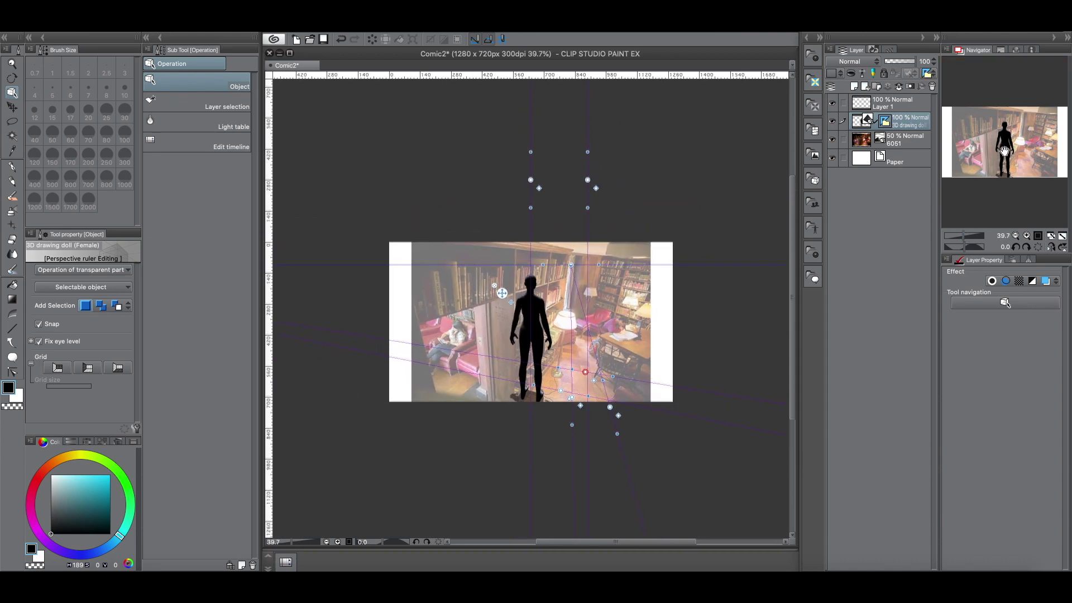
pyautogui.moveTo(585, 179)
pyautogui.mouseDown()
pyautogui.moveTo(561, 189)
pyautogui.moveTo(588, 197)
pyautogui.moveTo(581, 173)
pyautogui.moveTo(578, 205)
pyautogui.moveTo(577, 168)
pyautogui.mouseUp()
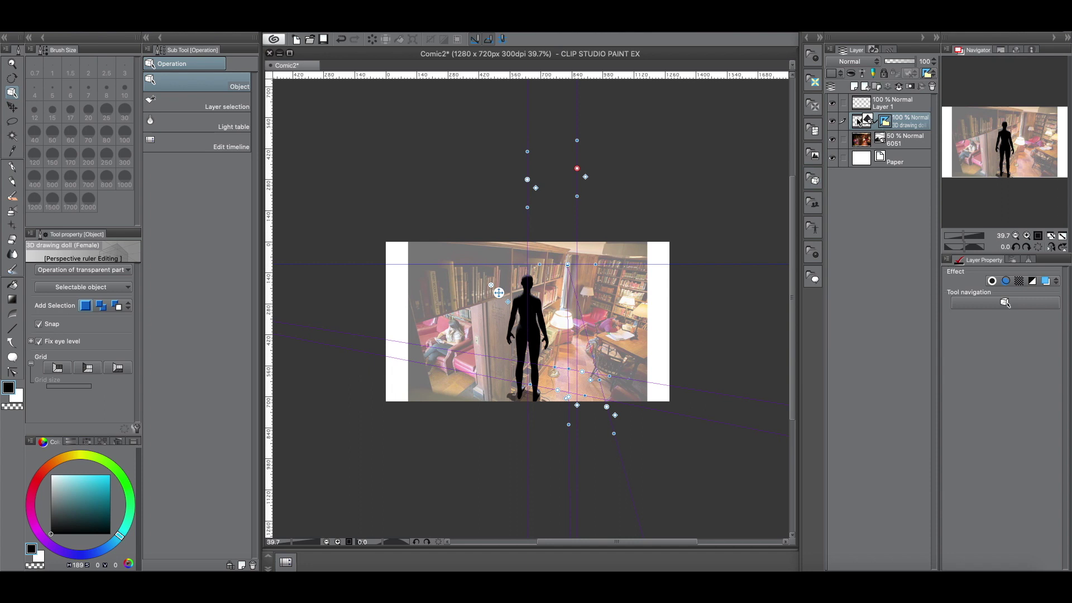
# Select the 3D doll and move it forward onto the open floor beside the lamp, at about X -89, Z 50.
pyautogui.click(857, 121)
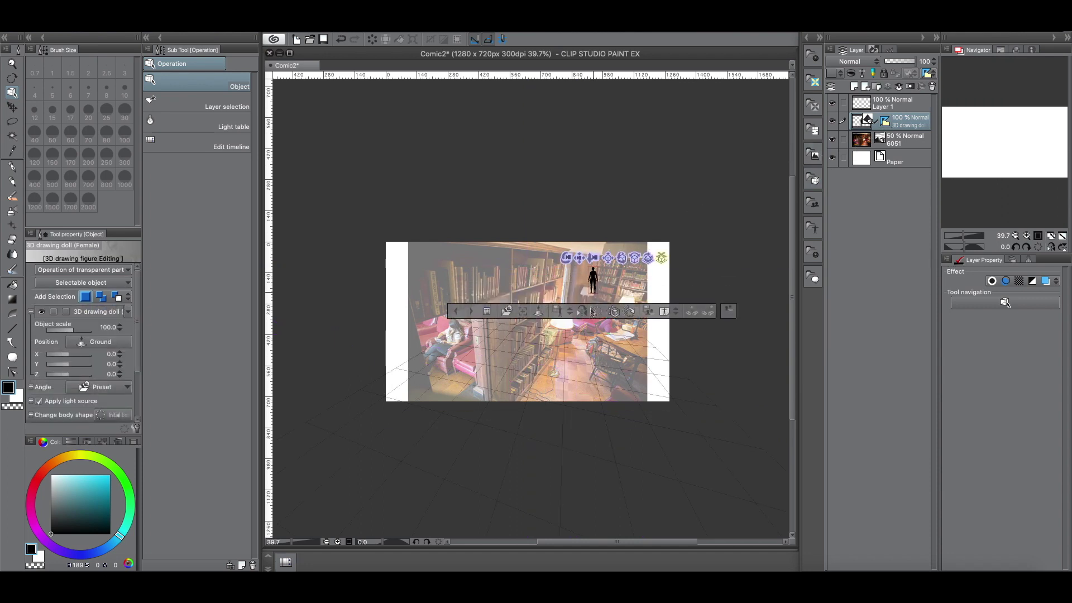
pyautogui.moveTo(592, 290); pyautogui.dragTo(572, 405)
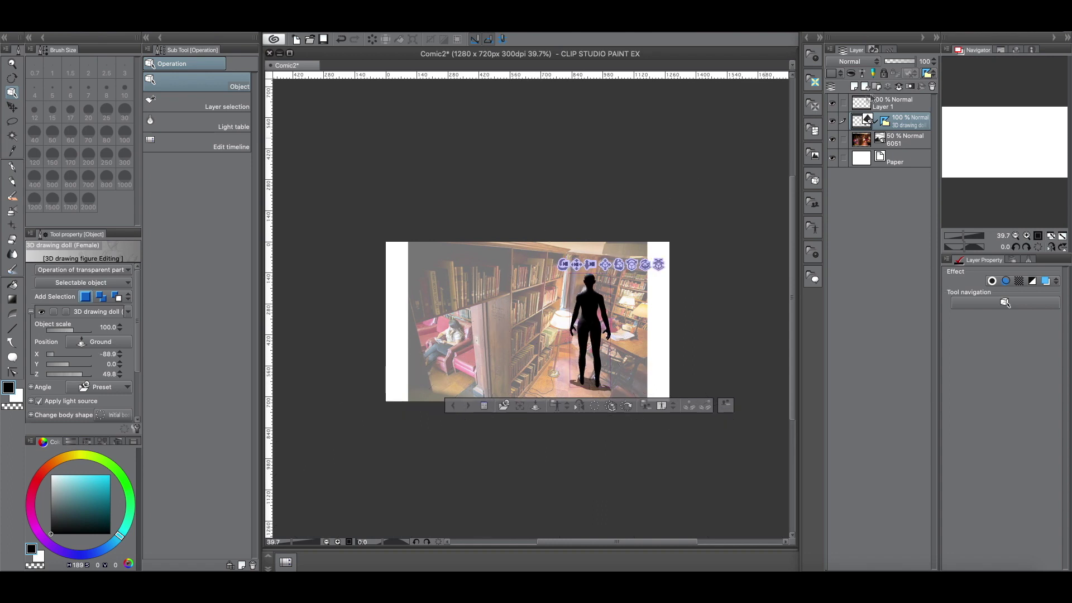
# Reselect the perspective ruler and move both vertical guide lines over the uprights of the central bookshelf.
pyautogui.click(886, 120)
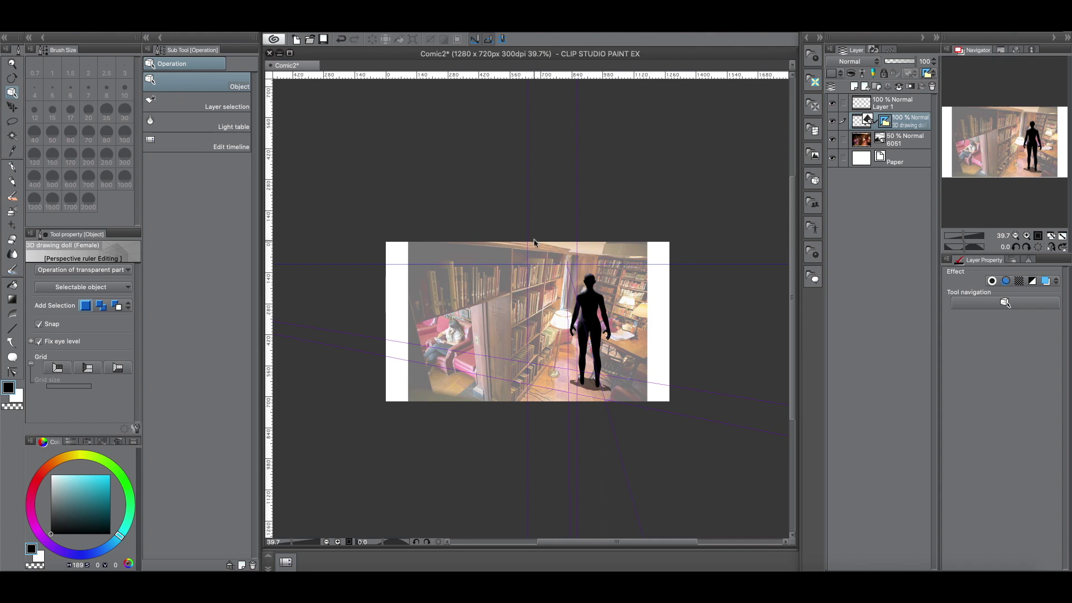
pyautogui.click(530, 219)
pyautogui.moveTo(528, 182); pyautogui.dragTo(514, 205)
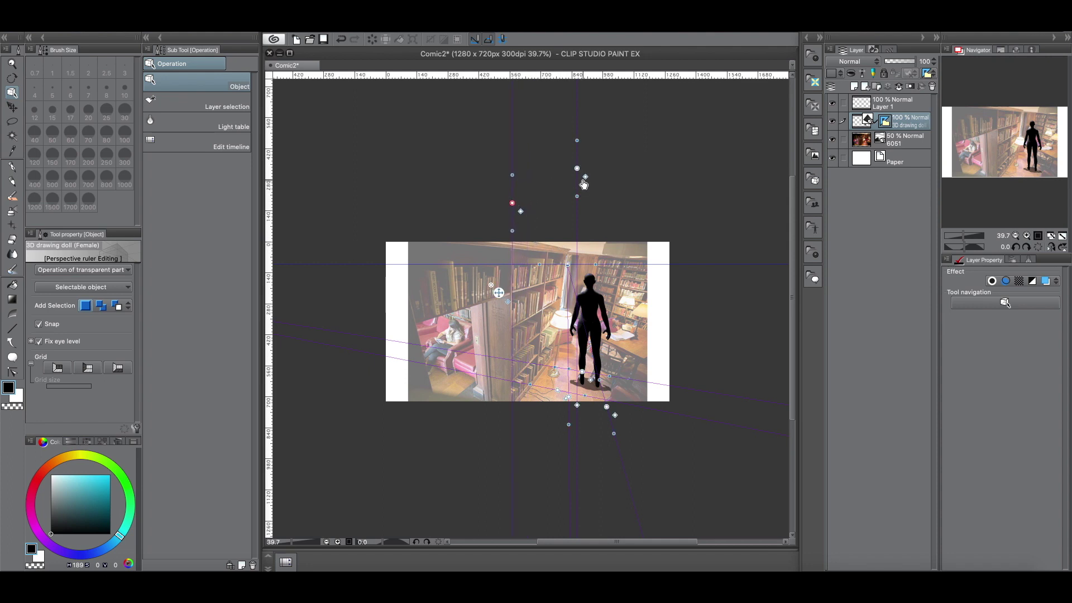
pyautogui.moveTo(578, 168); pyautogui.dragTo(547, 204)
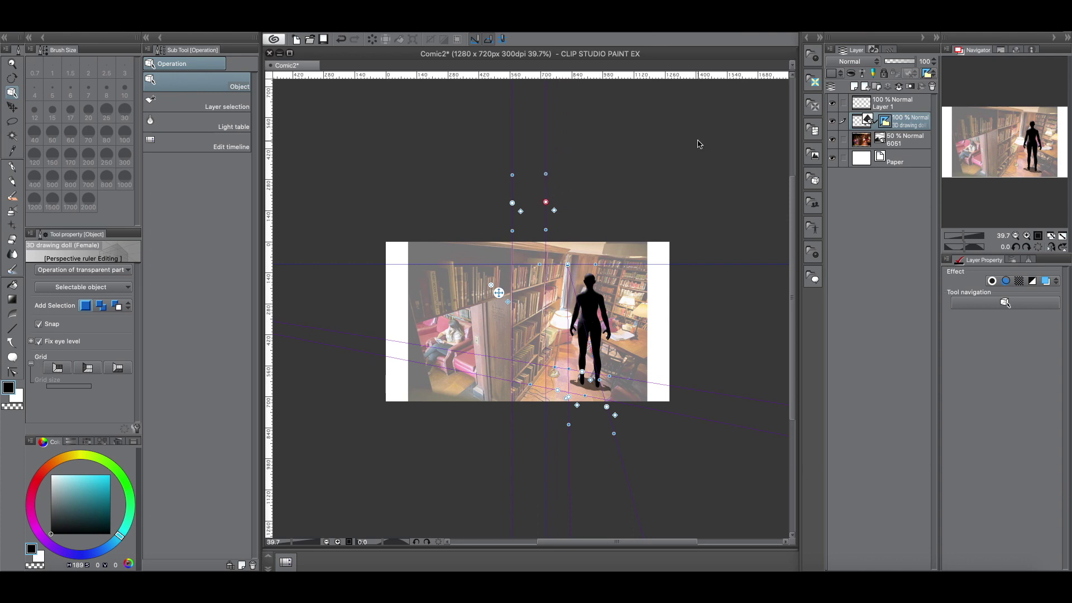
# Adjust the positions and tilt of both vertical perspective guide lines to follow the uprights of the central bookshelf.
pyautogui.moveTo(959, 235); pyautogui.dragTo(965, 235)
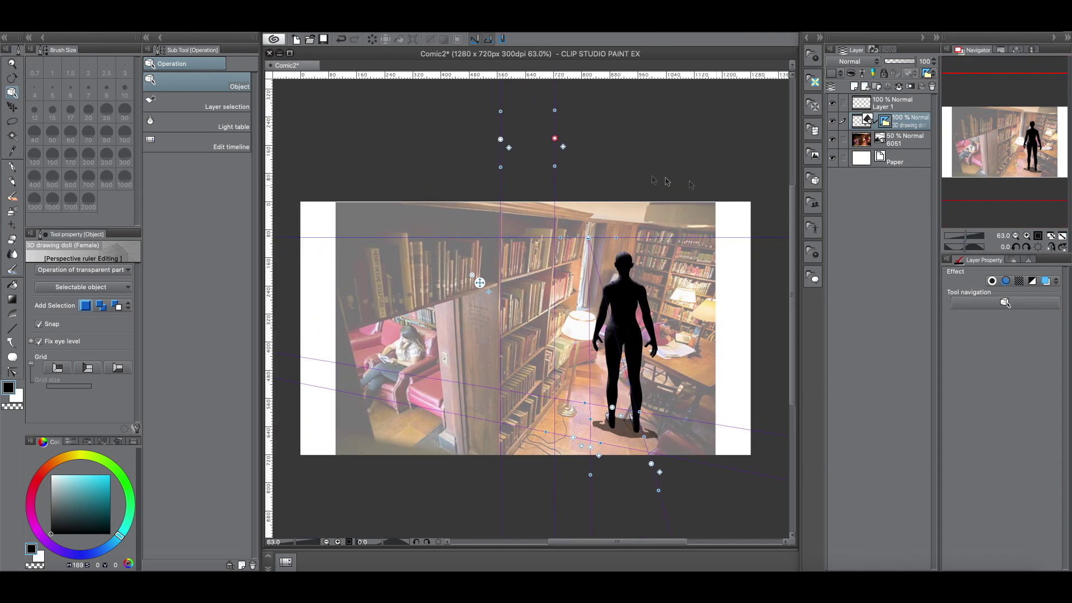
pyautogui.moveTo(556, 167); pyautogui.dragTo(567, 144)
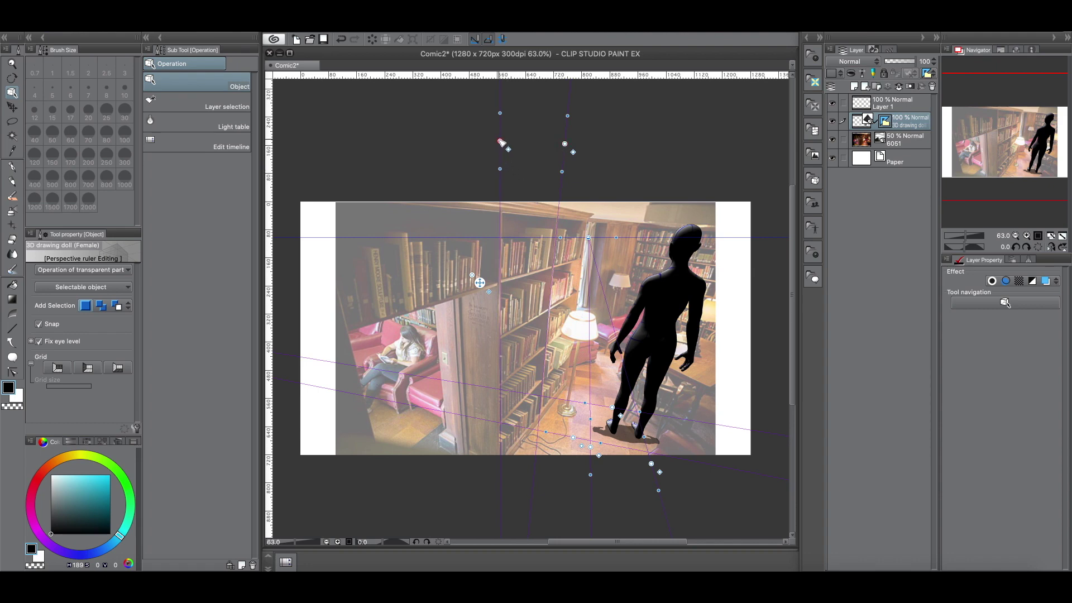
pyautogui.moveTo(502, 144); pyautogui.dragTo(500, 144)
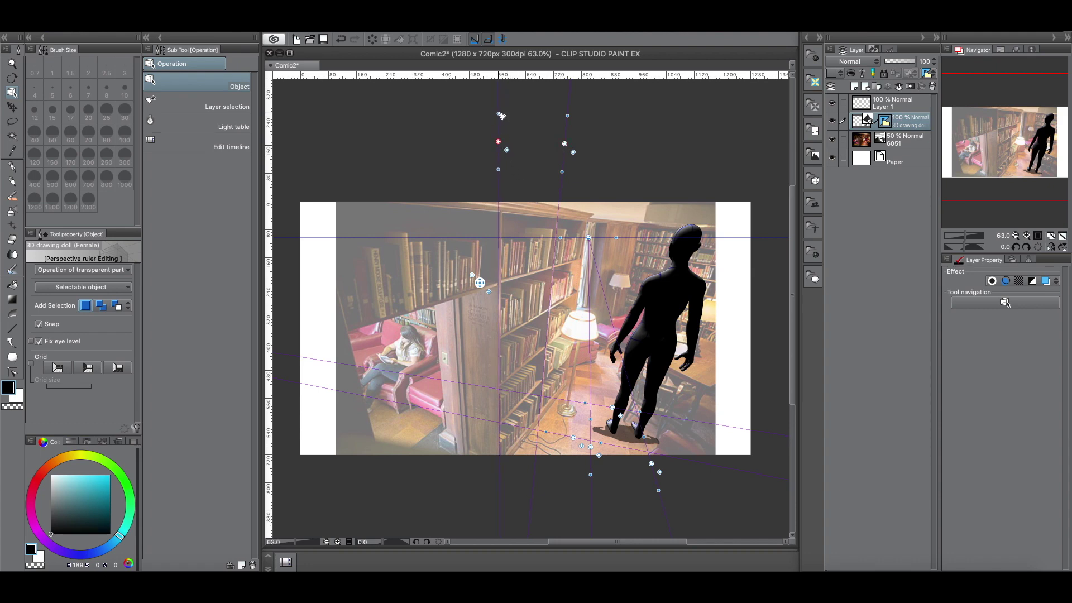
pyautogui.moveTo(500, 143); pyautogui.dragTo(507, 144)
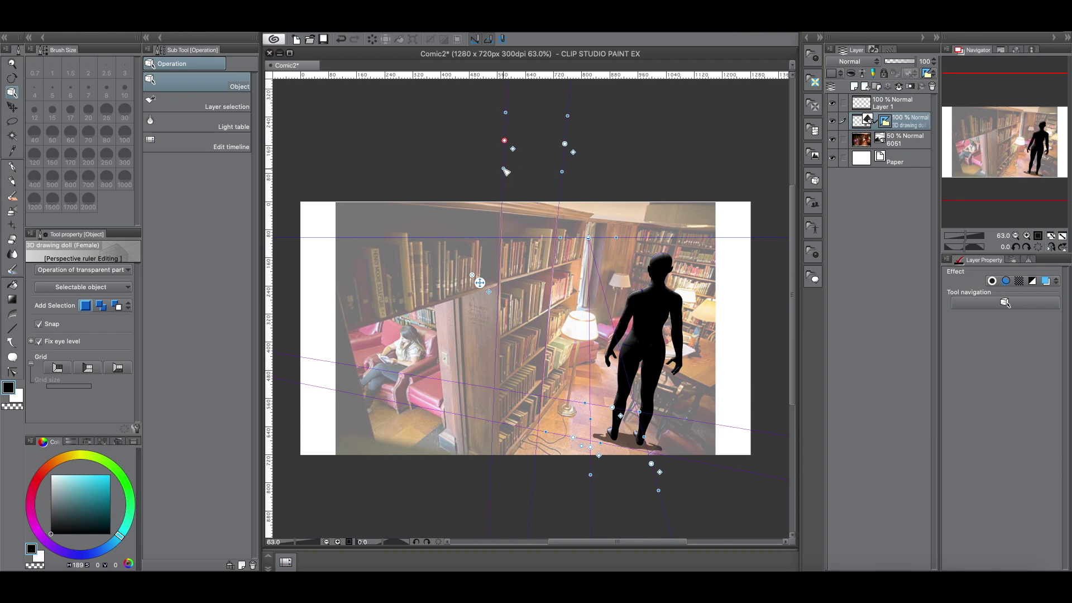
pyautogui.moveTo(506, 172); pyautogui.dragTo(503, 334)
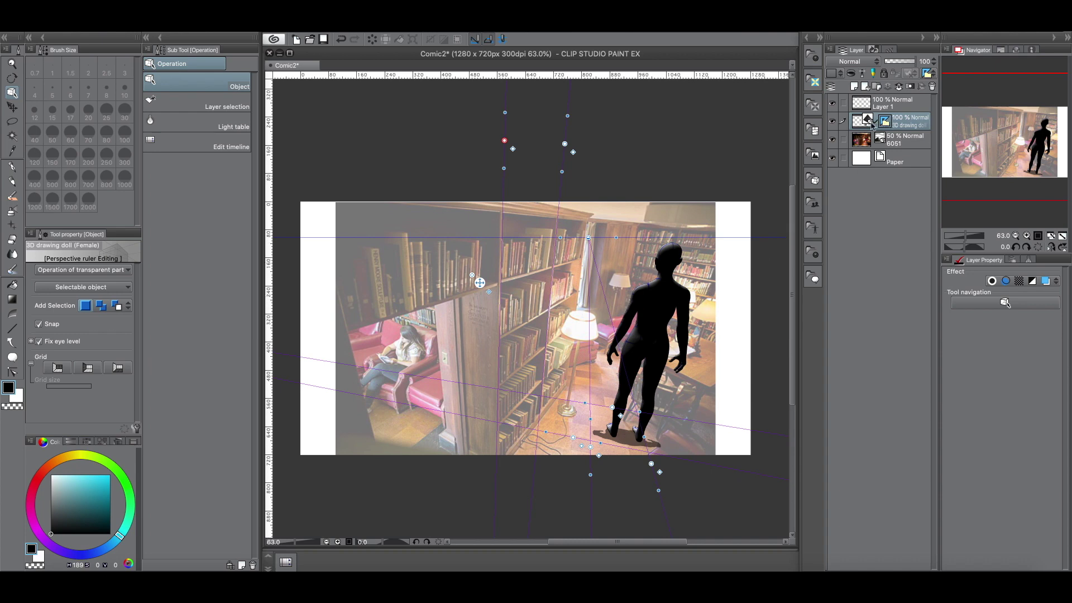
# Select the 3D doll, turn it to face the viewer, and redirect its light source so the front is lit.
pyautogui.click(858, 124)
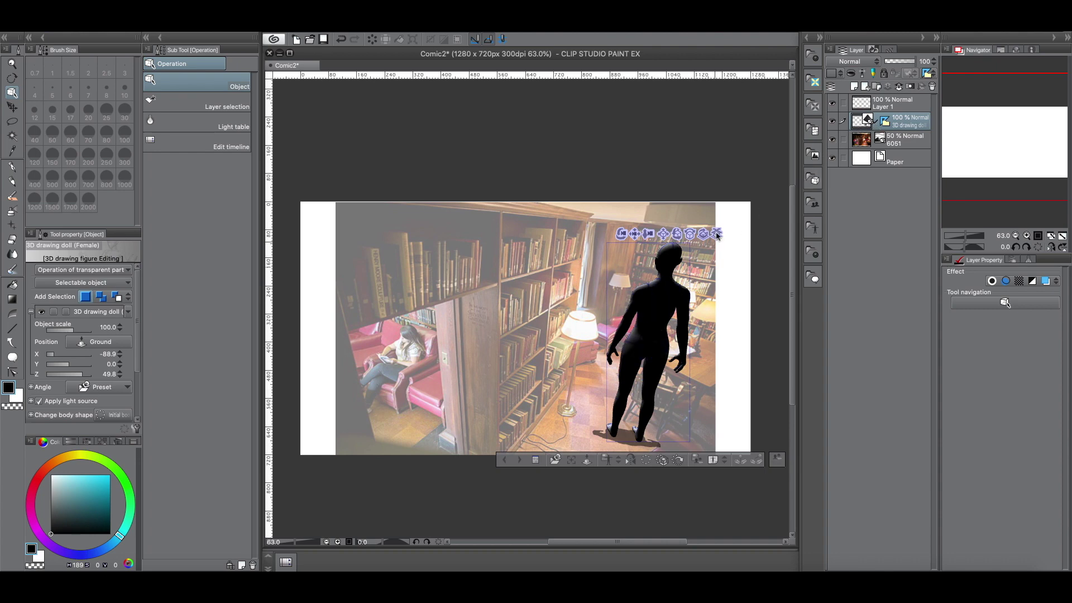
pyautogui.moveTo(705, 237)
pyautogui.mouseDown()
pyautogui.moveTo(843, 207)
pyautogui.moveTo(707, 237)
pyautogui.mouseUp()
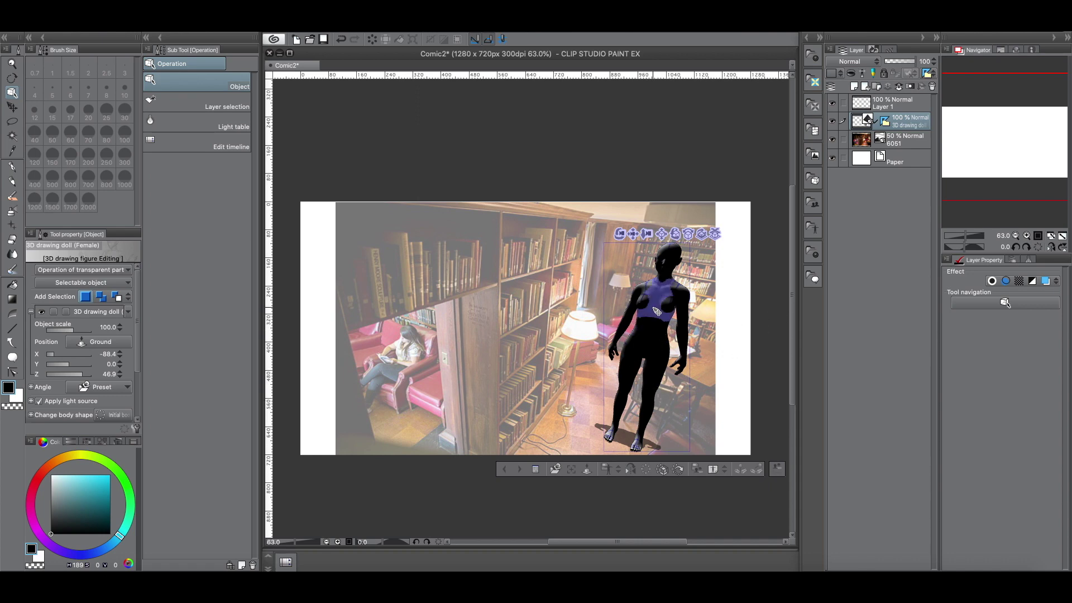
pyautogui.click(31, 312)
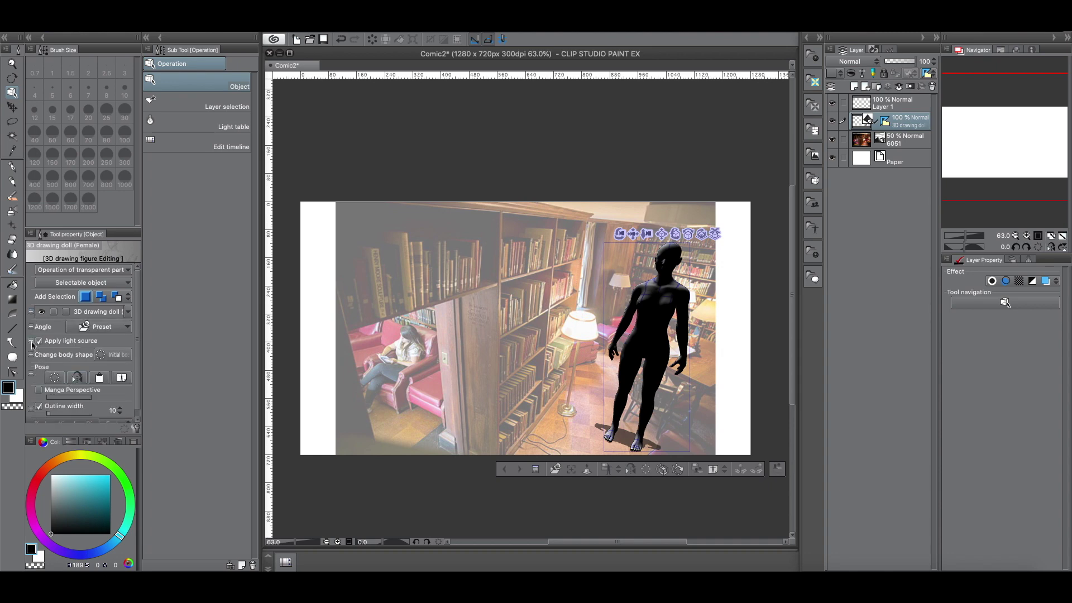
pyautogui.click(32, 340)
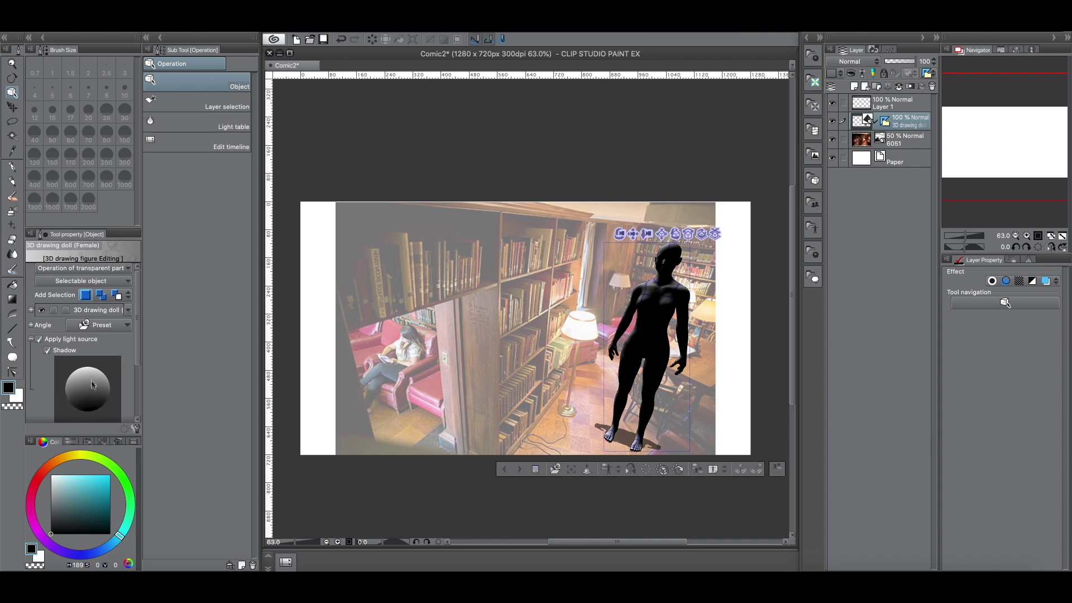
pyautogui.moveTo(92, 384); pyautogui.dragTo(89, 391)
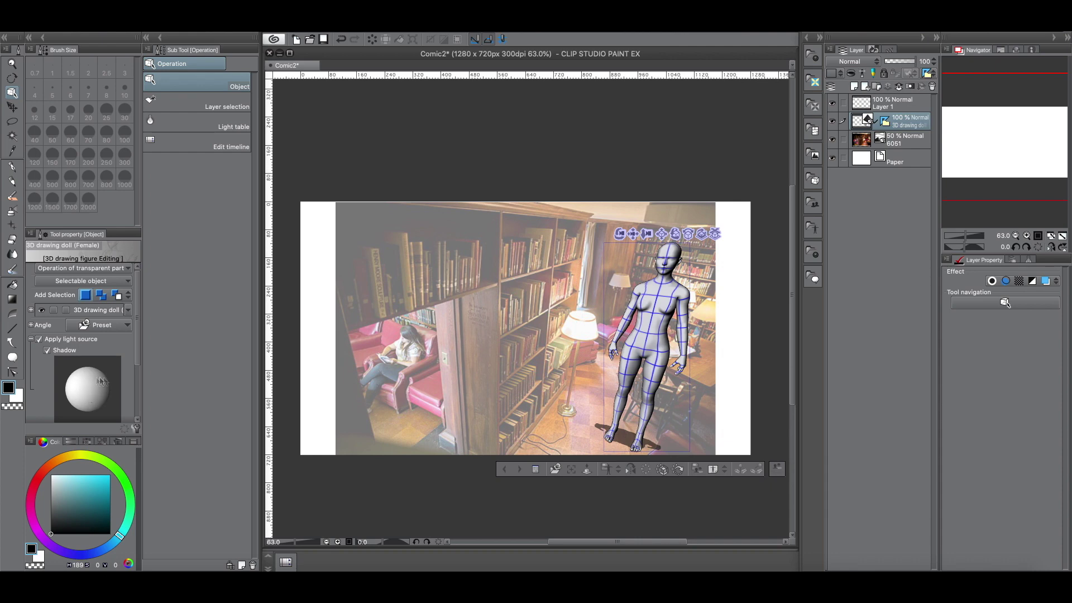
pyautogui.click(31, 340)
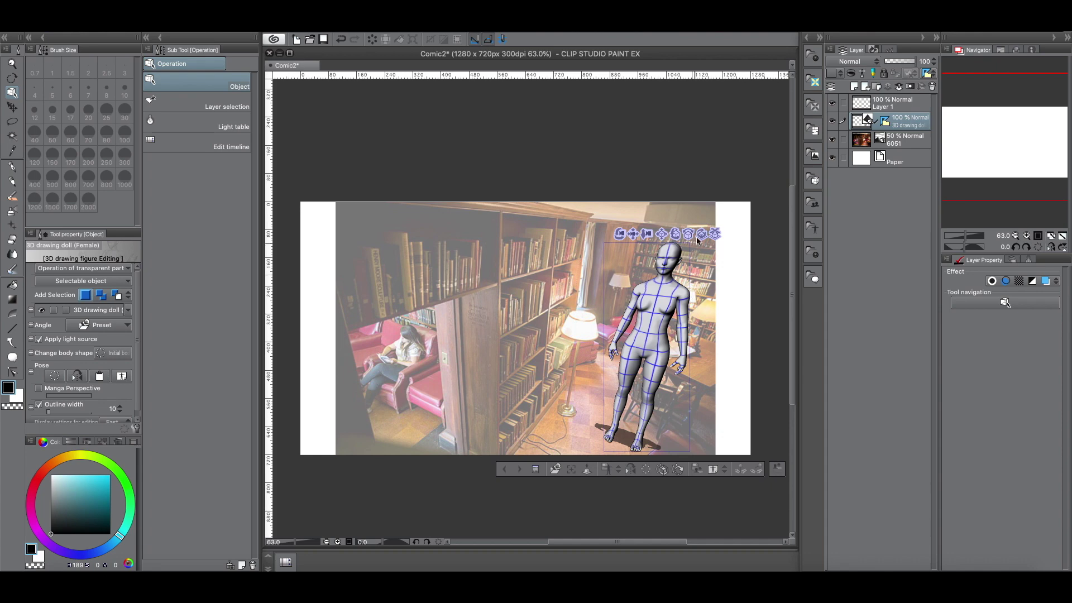
# Move the female doll across the floor toward the standing lamp, at about X -68, Z 64, and turn it slightly.
pyautogui.moveTo(703, 237)
pyautogui.mouseDown()
pyautogui.moveTo(716, 240)
pyautogui.moveTo(637, 351)
pyautogui.moveTo(651, 391)
pyautogui.moveTo(587, 469)
pyautogui.moveTo(500, 496)
pyautogui.moveTo(394, 465)
pyautogui.moveTo(407, 427)
pyautogui.moveTo(600, 427)
pyautogui.moveTo(582, 420)
pyautogui.mouseUp()
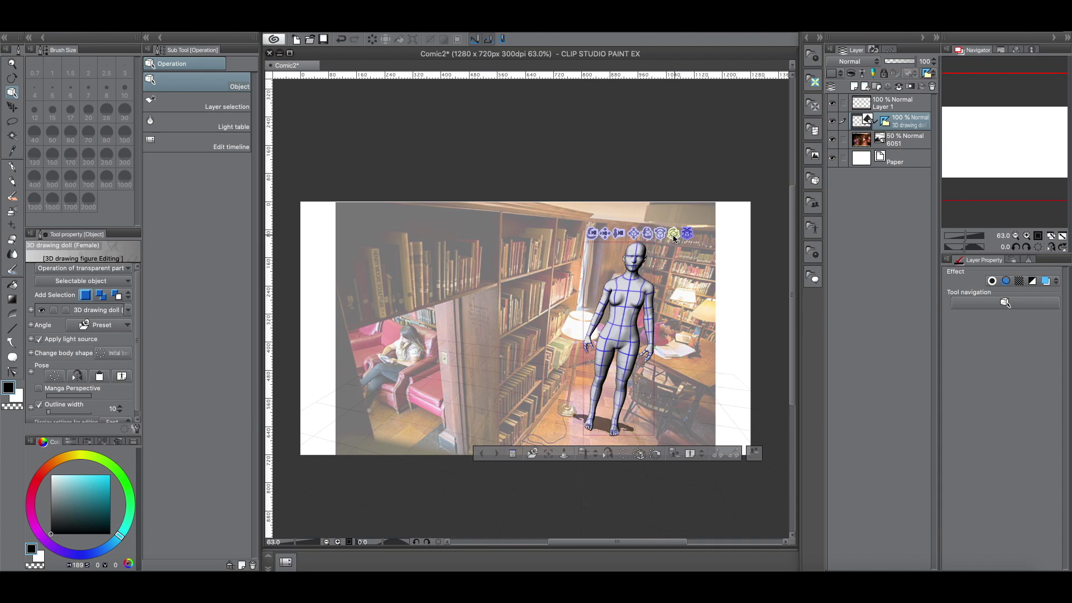
pyautogui.moveTo(674, 238); pyautogui.dragTo(692, 238)
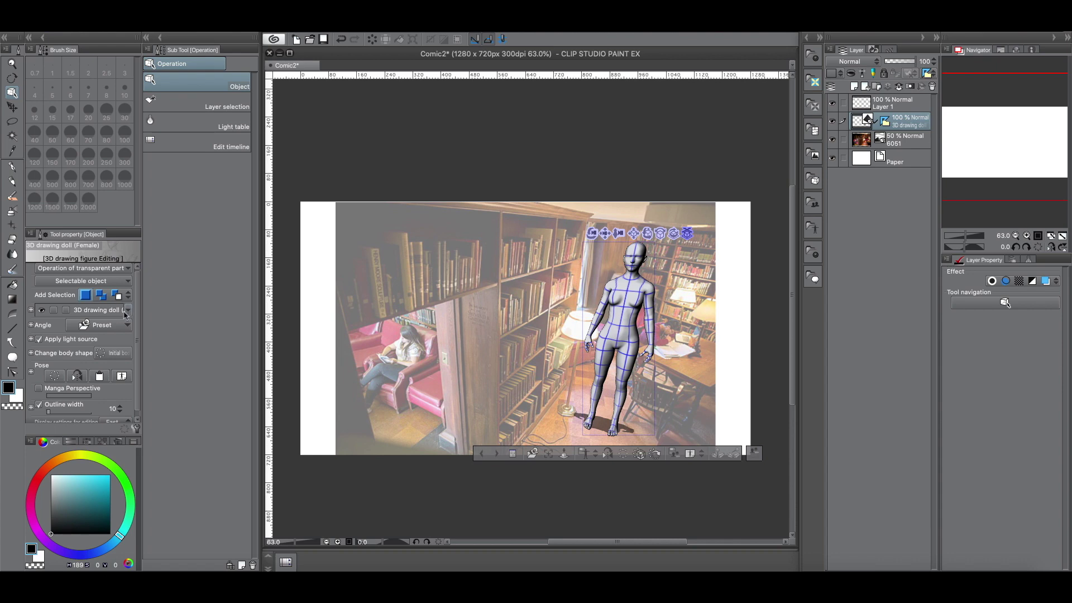
# Set the female doll's object scale to 75.
pyautogui.click(126, 314)
pyautogui.click(121, 334)
pyautogui.click(31, 311)
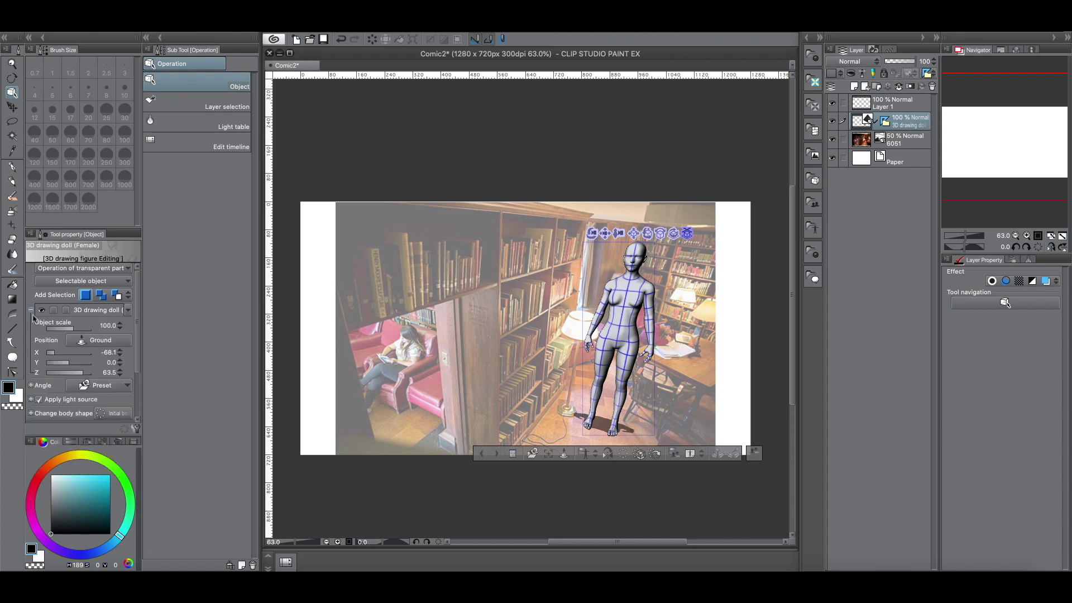
pyautogui.click(70, 330)
pyautogui.click(72, 331)
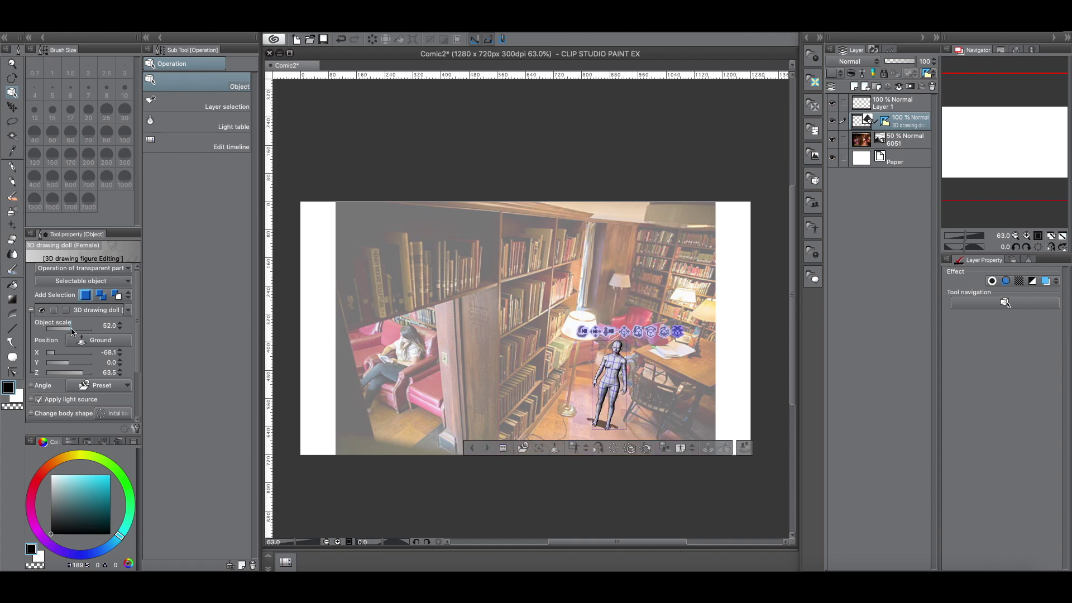
pyautogui.click(71, 331)
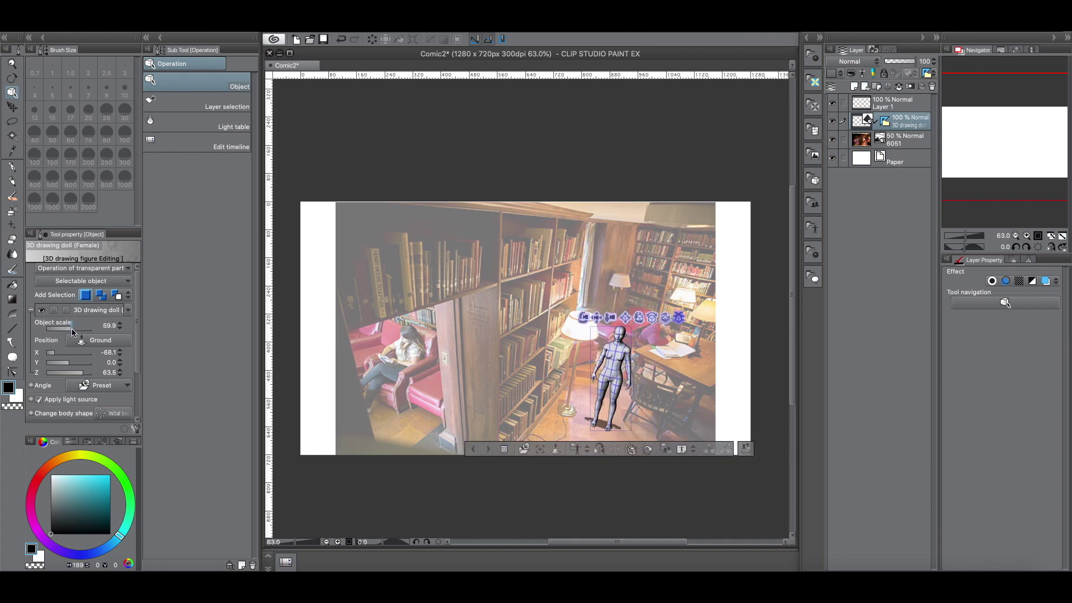
pyautogui.moveTo(72, 332); pyautogui.dragTo(121, 330)
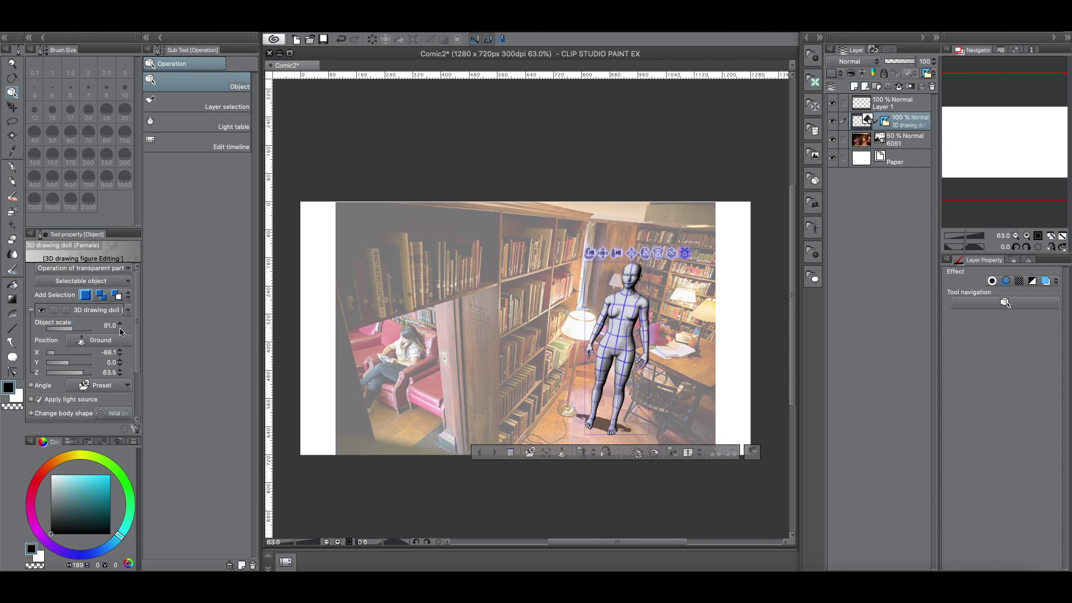
pyautogui.click(121, 329)
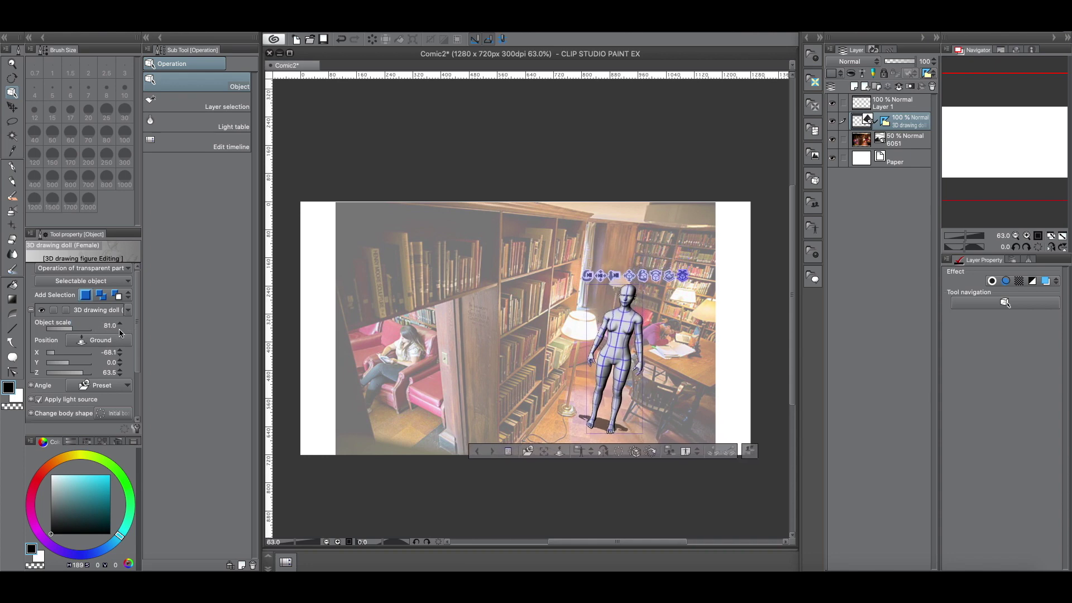
pyautogui.click(119, 329)
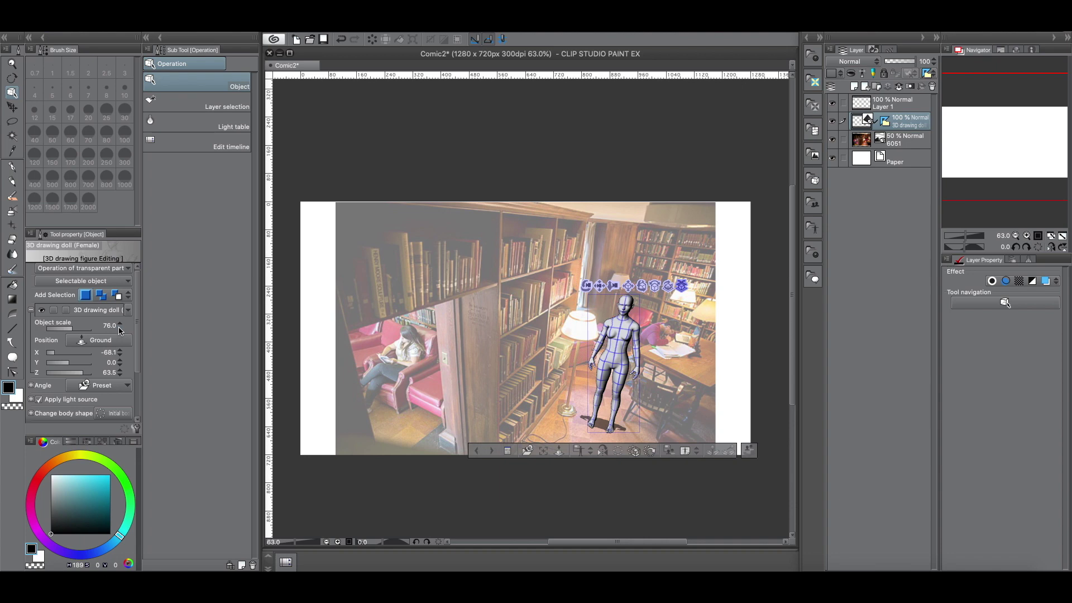
pyautogui.click(120, 329)
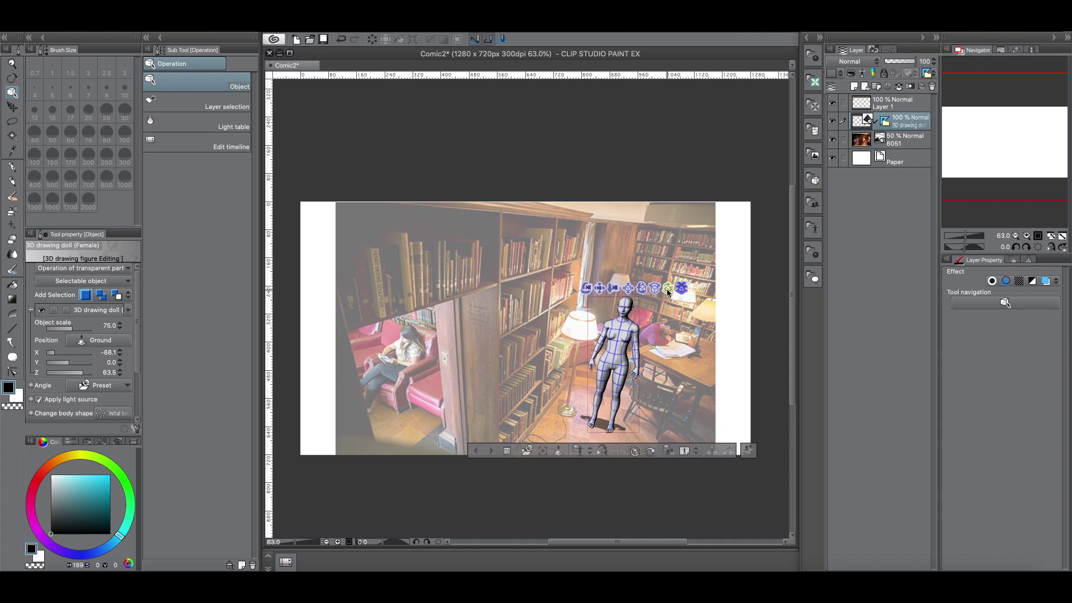
# Try the doll at the back near the reading table, at about X -105, Z 200, and inspect its size beside the seated reader.
pyautogui.moveTo(669, 291); pyautogui.dragTo(658, 353)
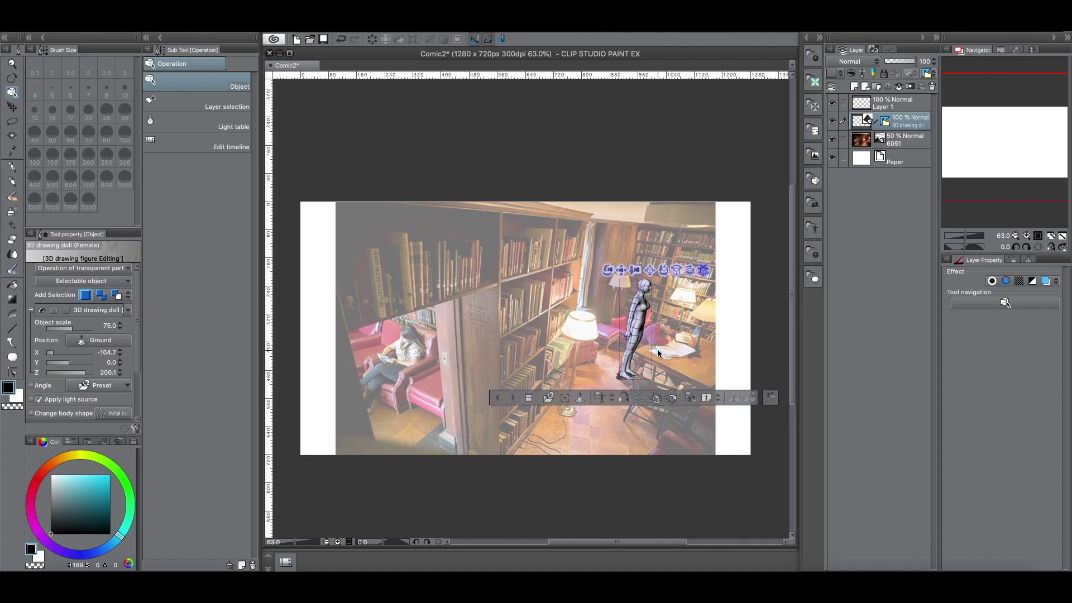
pyautogui.moveTo(964, 235); pyautogui.dragTo(975, 235)
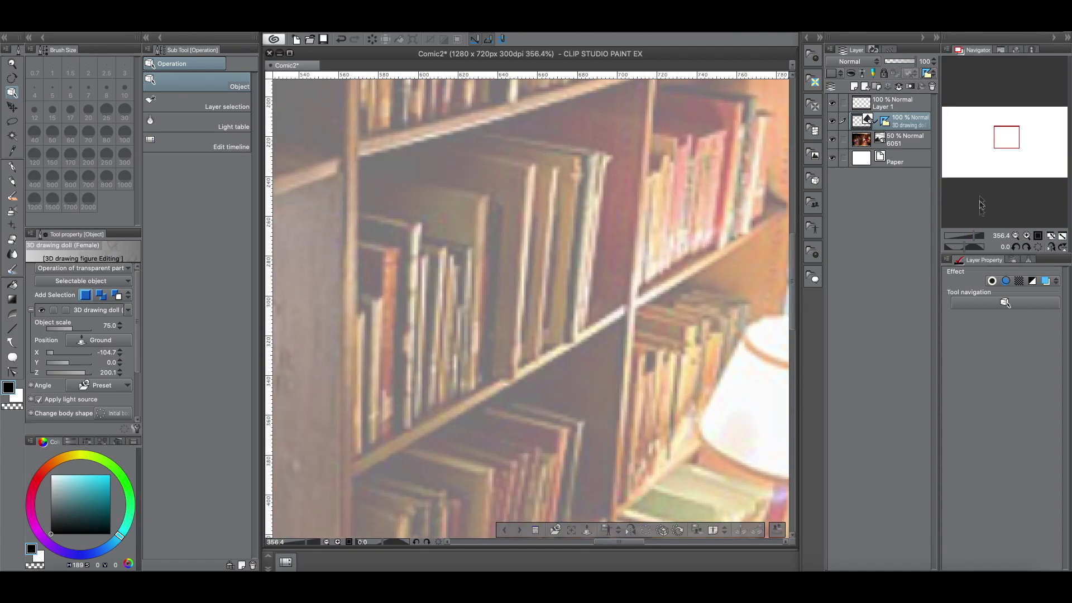
pyautogui.moveTo(1006, 137)
pyautogui.mouseDown()
pyautogui.moveTo(1041, 132)
pyautogui.moveTo(1027, 136)
pyautogui.mouseUp()
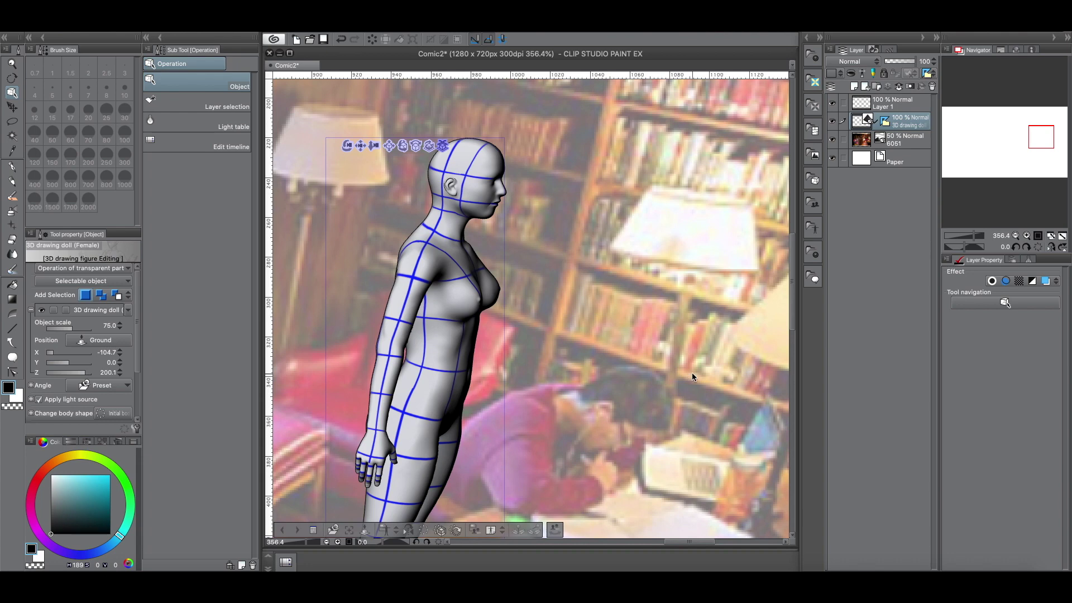
pyautogui.click(1062, 237)
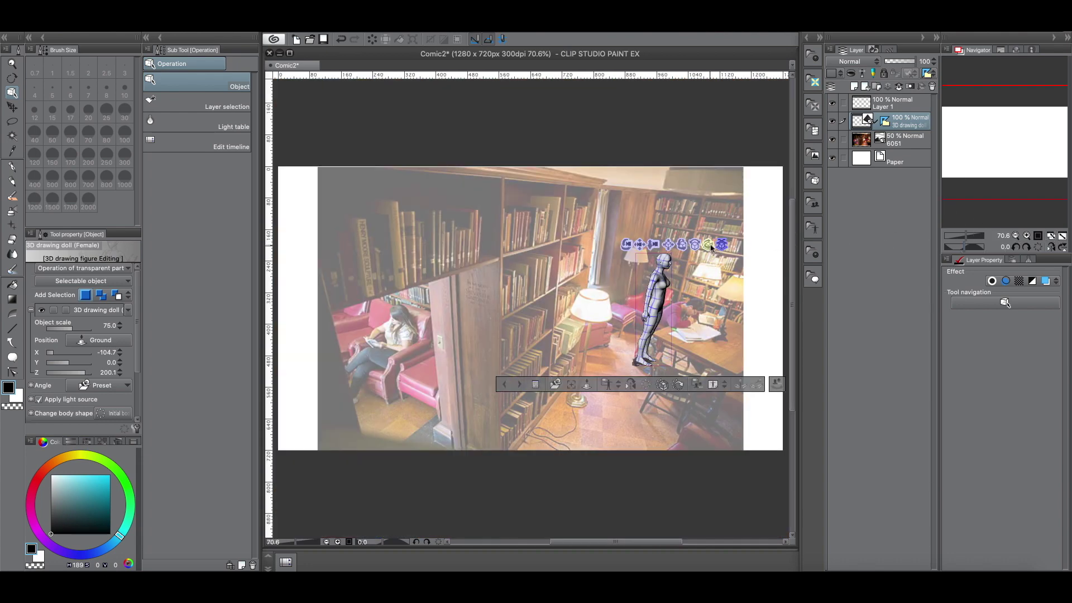
# Bring the doll forward onto the open floor beside the lamp, at about X -69, Z 48, facing the viewer.
pyautogui.moveTo(711, 248); pyautogui.dragTo(615, 431)
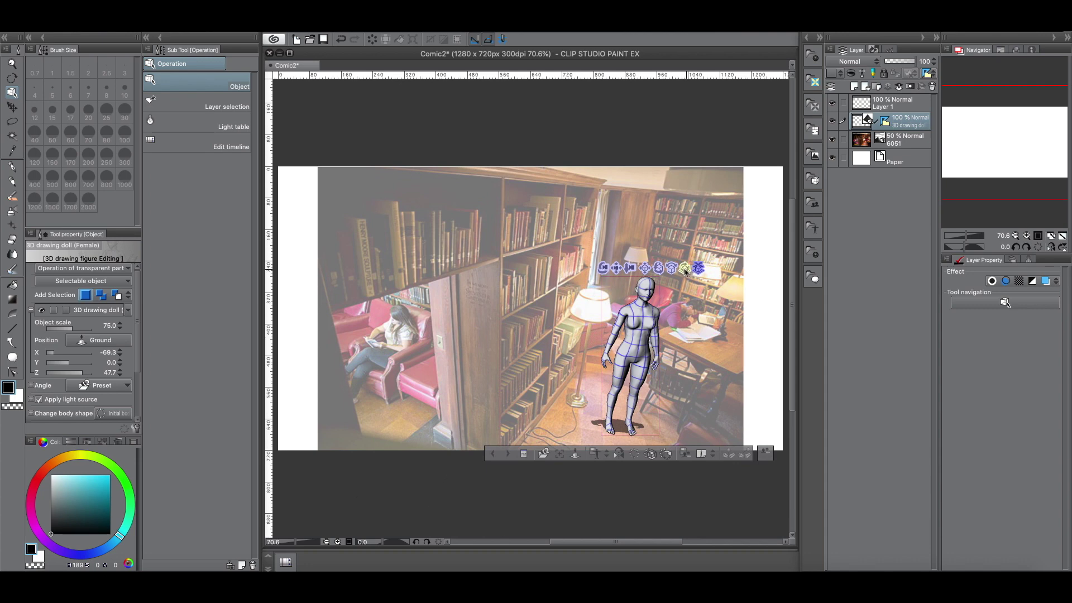
pyautogui.moveTo(686, 271); pyautogui.dragTo(708, 273)
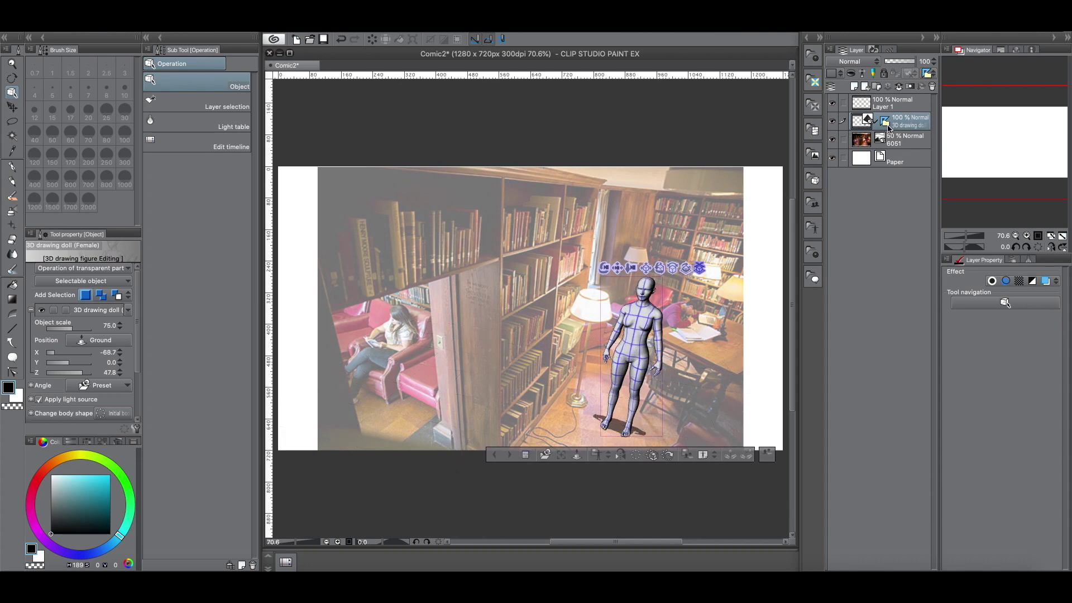
# Hide the perspective ruler on the 3D doll layer and reselect the doll.
pyautogui.click(886, 121)
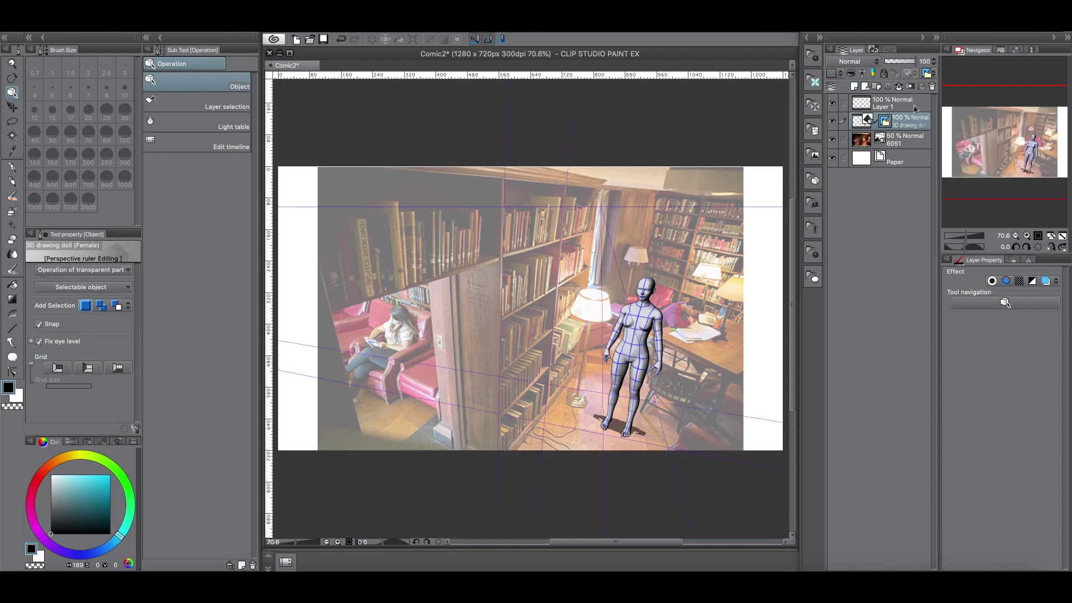
pyautogui.click(927, 73)
pyautogui.click(983, 100)
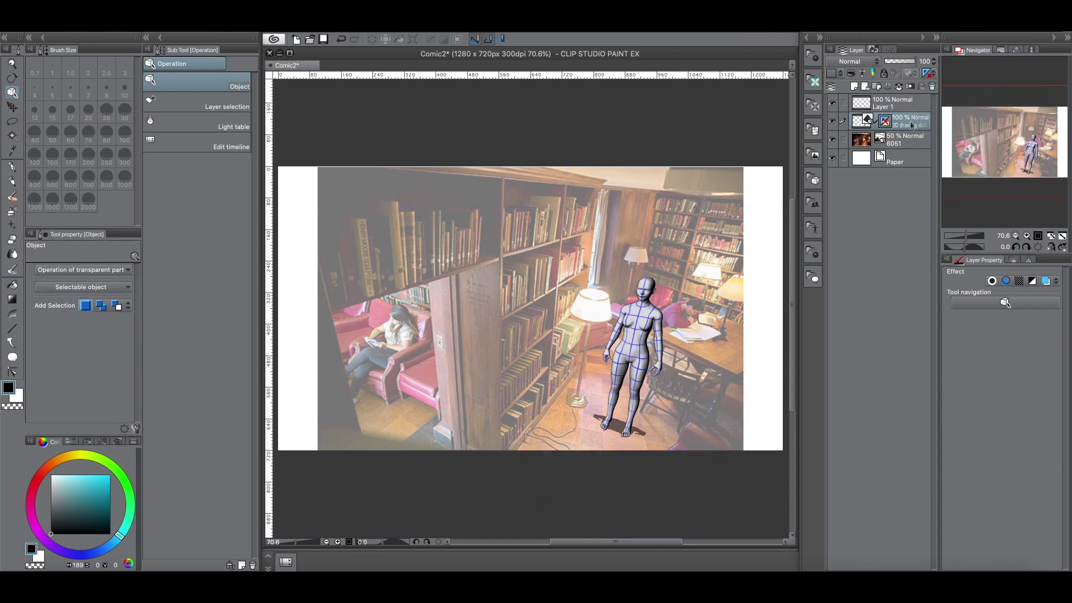
pyautogui.click(911, 125)
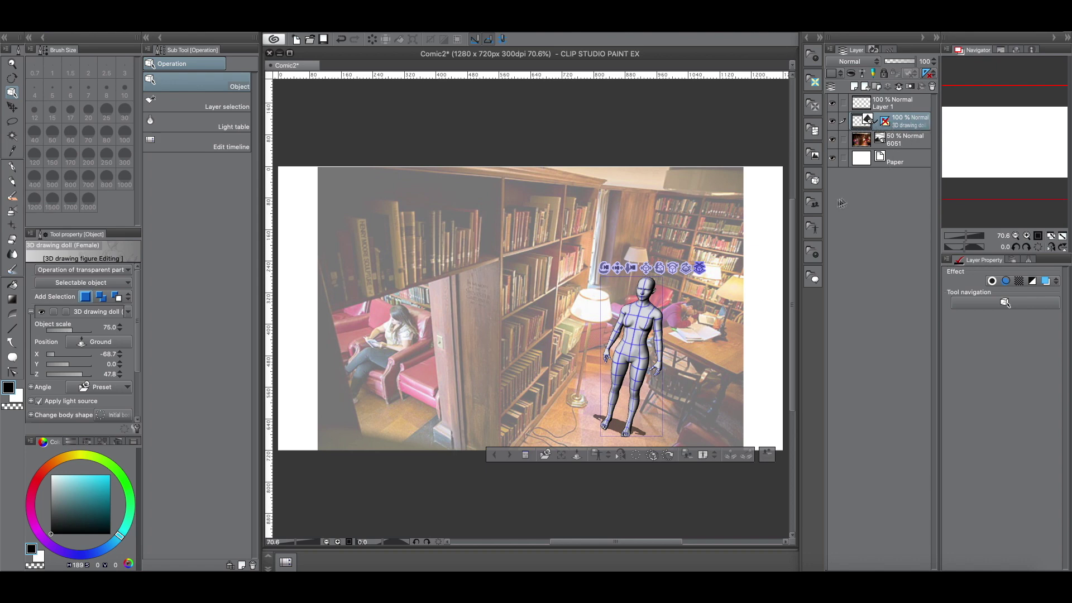
# Add the male 3D drawing doll Ver.2 from the body type materials and move it beside the female doll, at about X -100, Z 46.
pyautogui.click(816, 201)
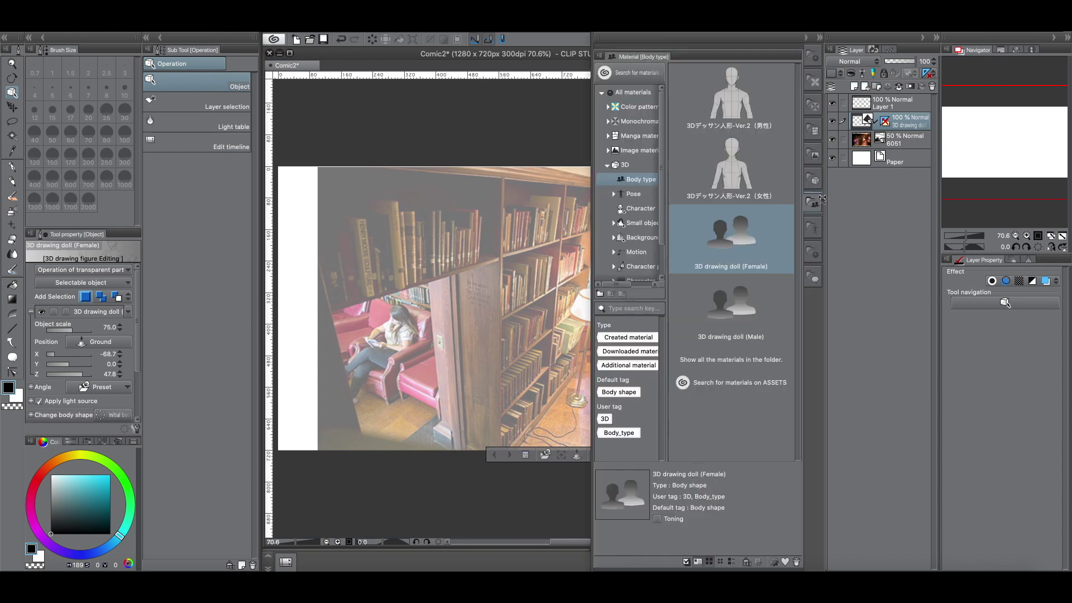
pyautogui.click(743, 102)
pyautogui.moveTo(740, 103)
pyautogui.mouseDown()
pyautogui.moveTo(593, 208)
pyautogui.moveTo(538, 401)
pyautogui.moveTo(546, 394)
pyautogui.mouseUp()
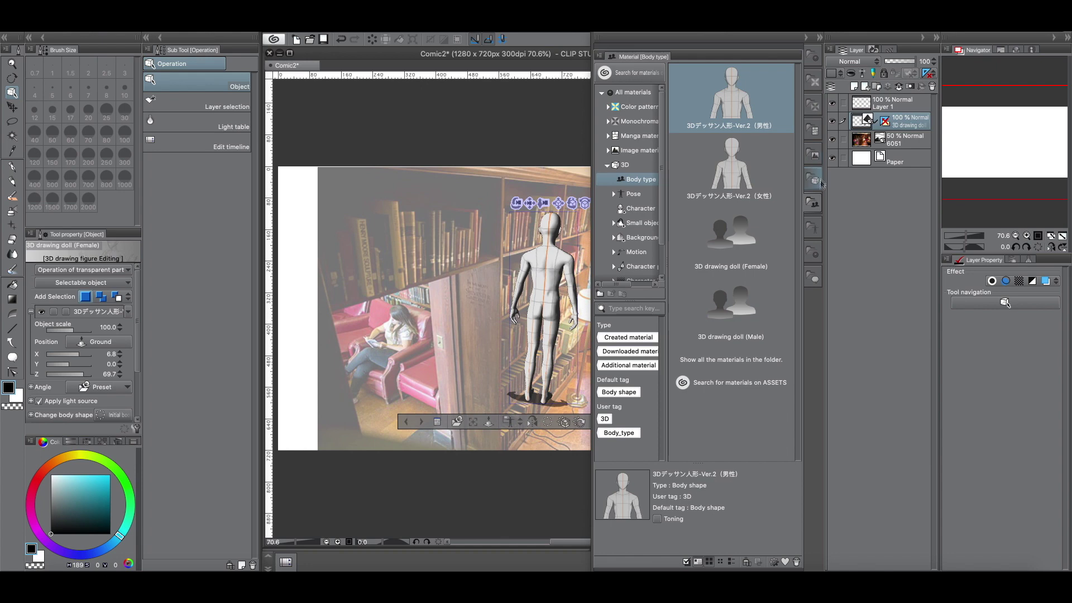
pyautogui.click(813, 203)
pyautogui.moveTo(609, 205); pyautogui.dragTo(672, 205)
pyautogui.moveTo(596, 421); pyautogui.dragTo(659, 438)
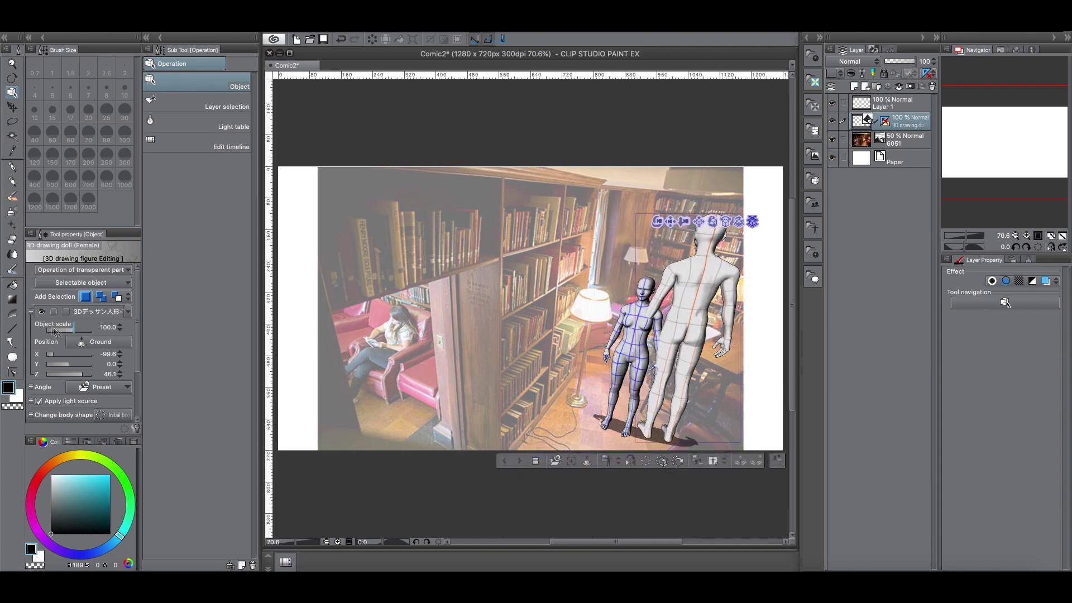
# Set the male doll's object scale to 75 to match the female doll and turn it to face the viewer.
pyautogui.click(128, 313)
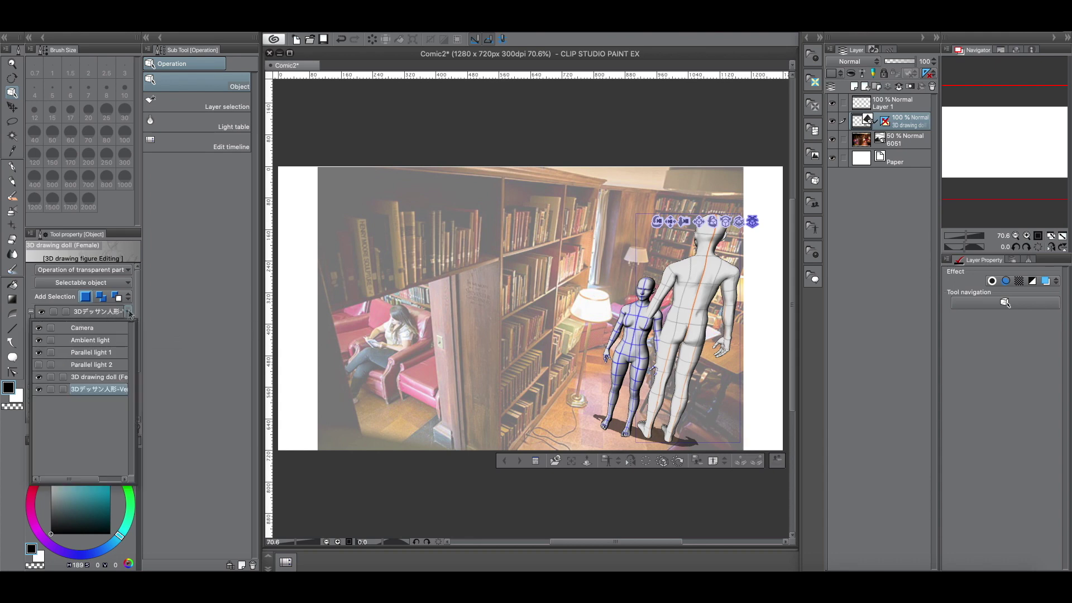
pyautogui.click(108, 377)
pyautogui.click(129, 314)
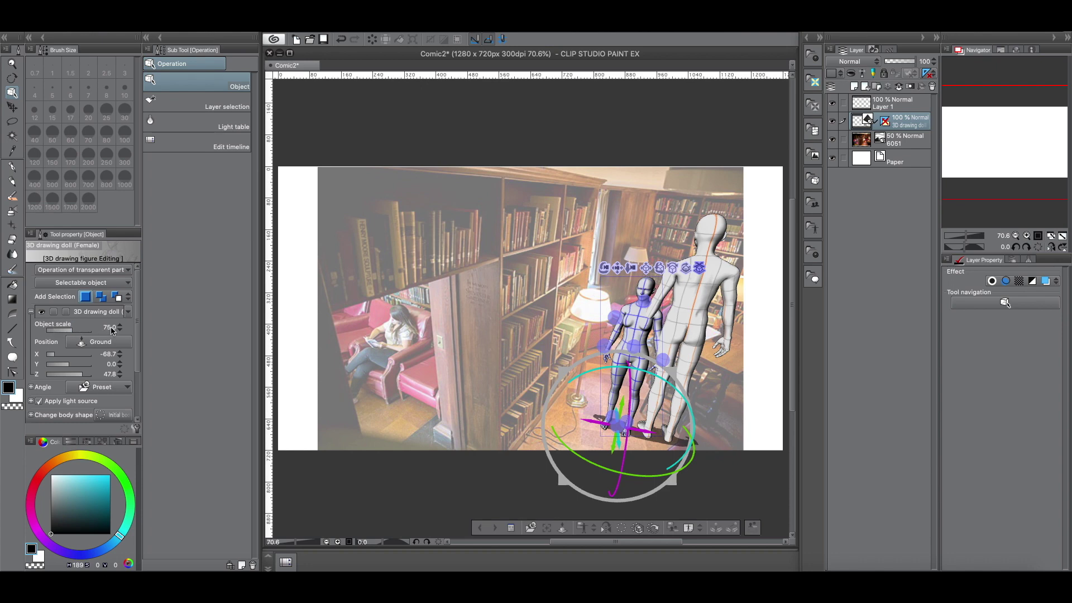
pyautogui.click(129, 314)
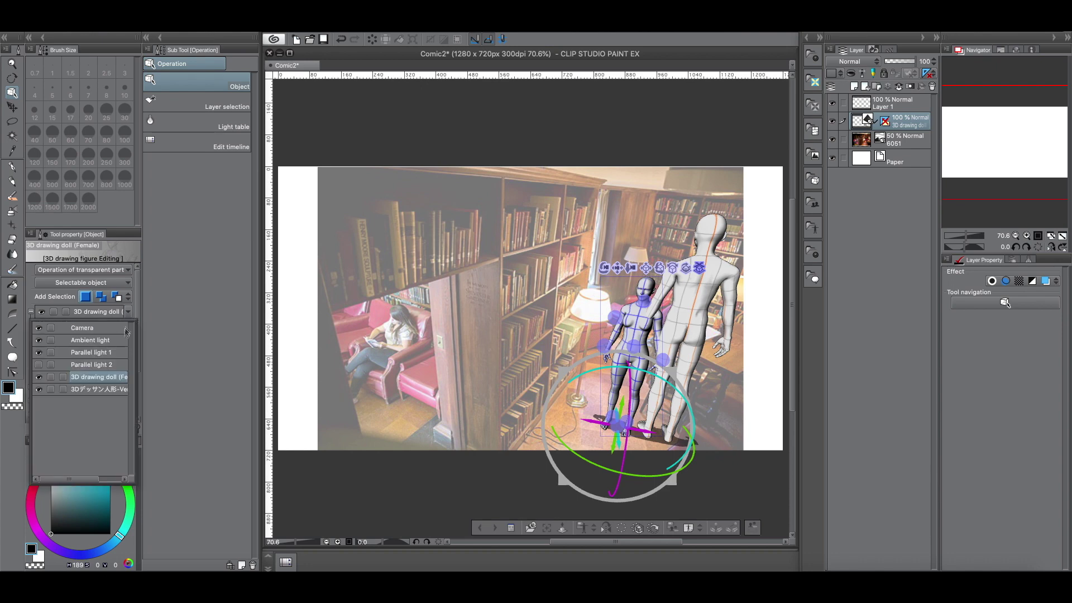
pyautogui.click(111, 390)
pyautogui.click(129, 314)
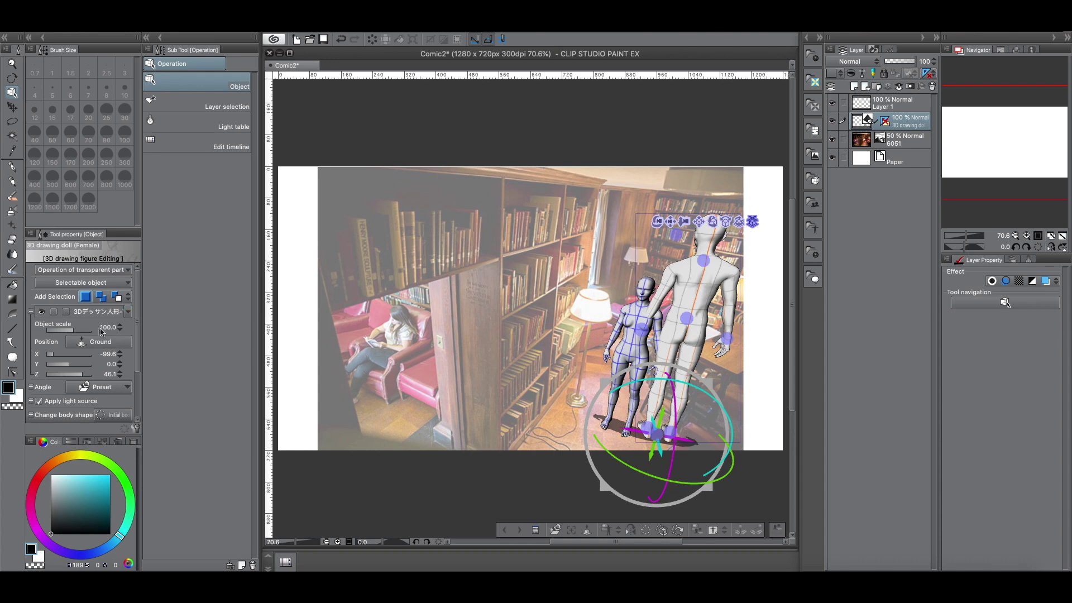
pyautogui.click(72, 331)
pyautogui.moveTo(121, 330); pyautogui.dragTo(120, 330)
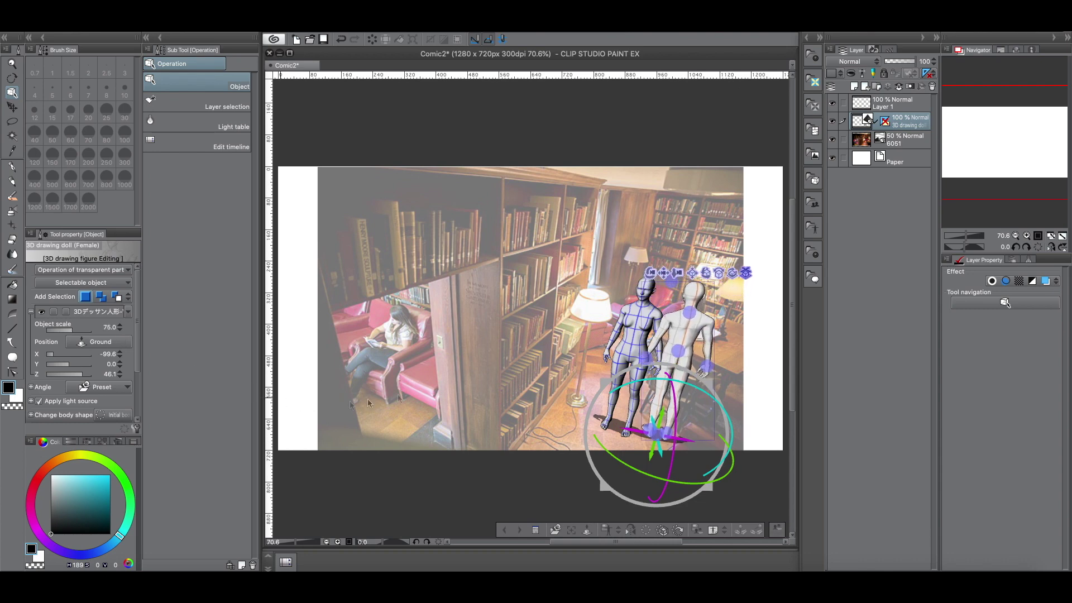
pyautogui.moveTo(733, 274); pyautogui.dragTo(848, 245)
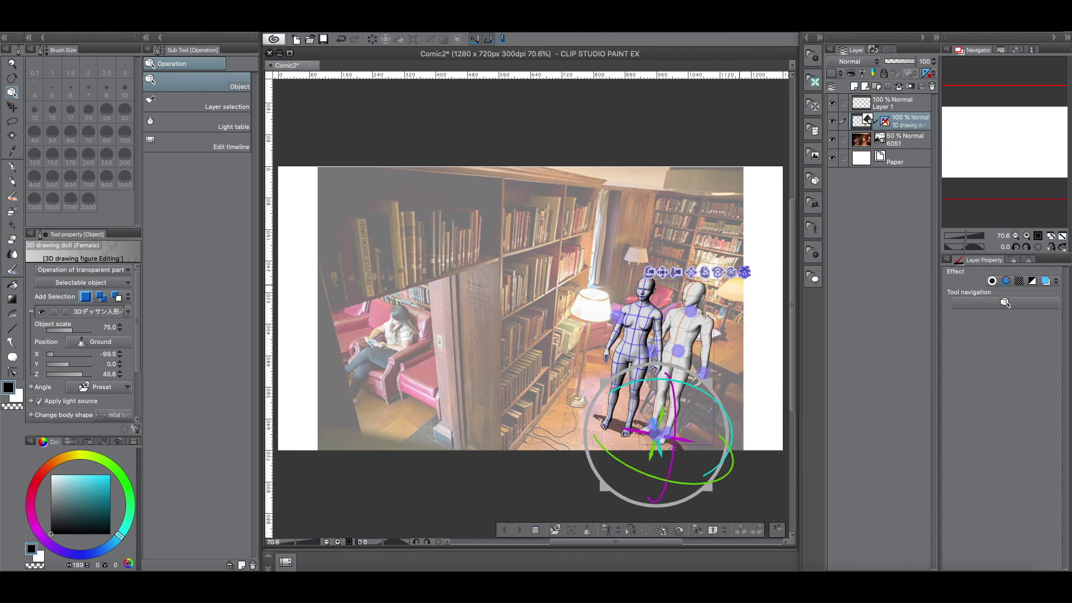
# Try the male doll near the seated reader, at about X 104, Z -26, and at the back behind the lamp, at about X -76, Z 409.
pyautogui.click(744, 273)
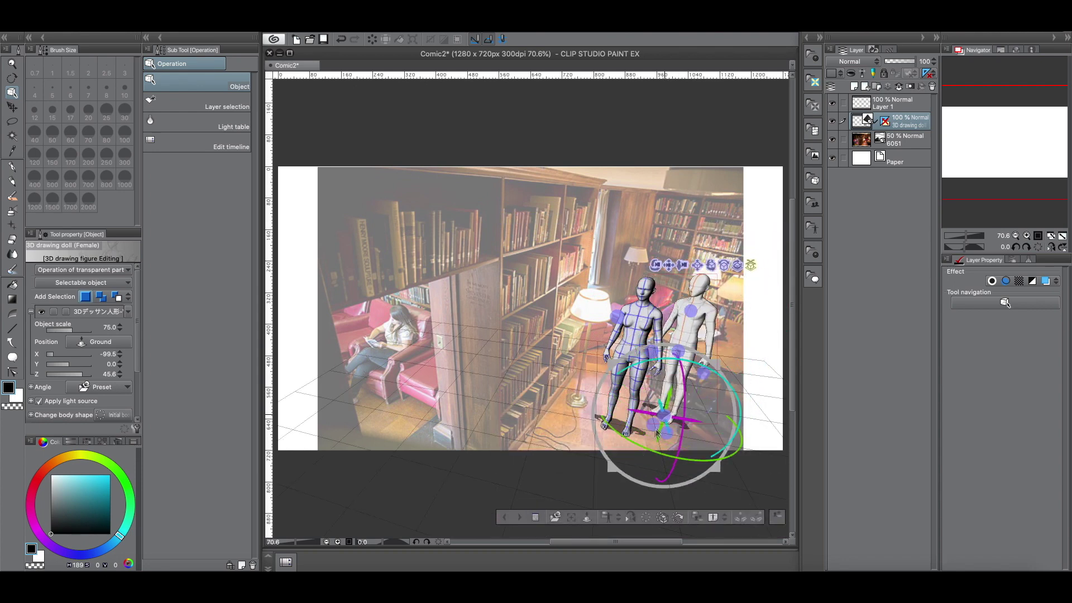
pyautogui.moveTo(657, 434); pyautogui.dragTo(402, 441)
pyautogui.click(448, 273)
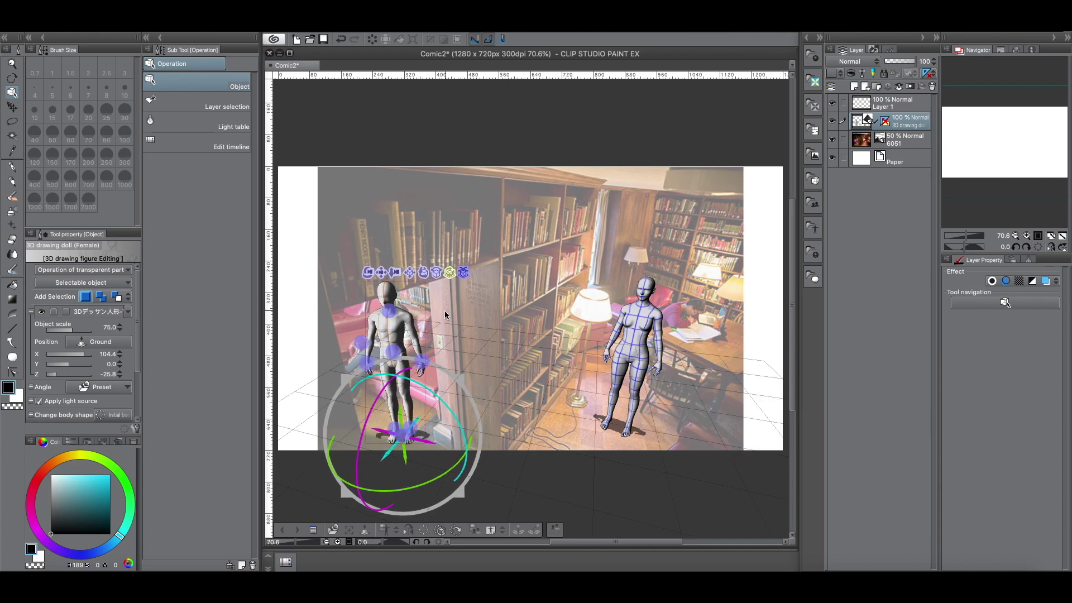
pyautogui.moveTo(402, 436); pyautogui.dragTo(617, 296)
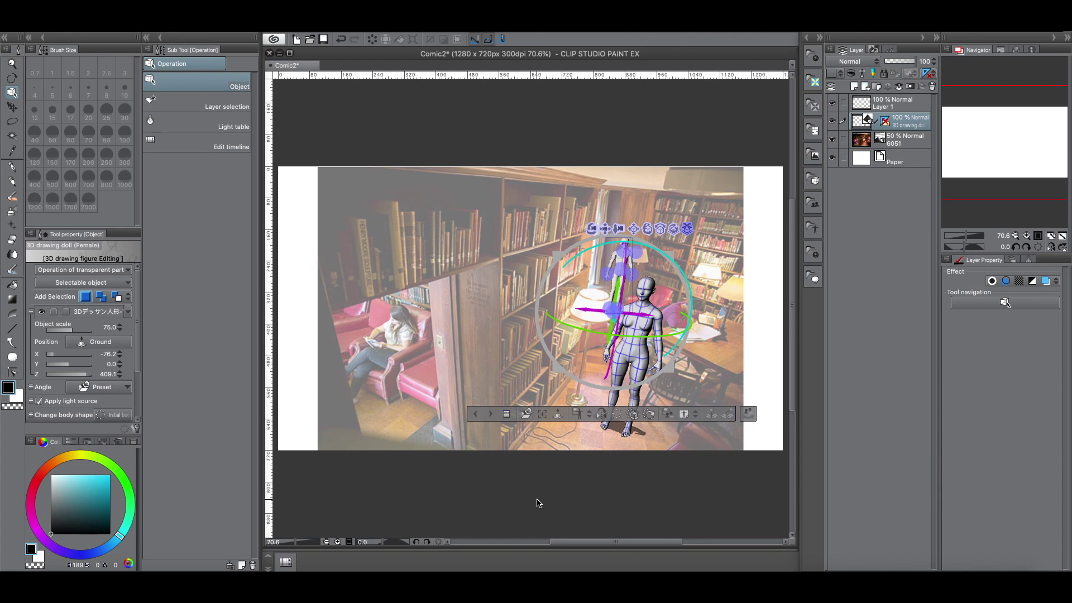
# With the 3D doll layer hidden, sketch direction arrows over the reading table area on Layer 1 with the G-pen, clear them and show the dolls again.
pyautogui.click(832, 121)
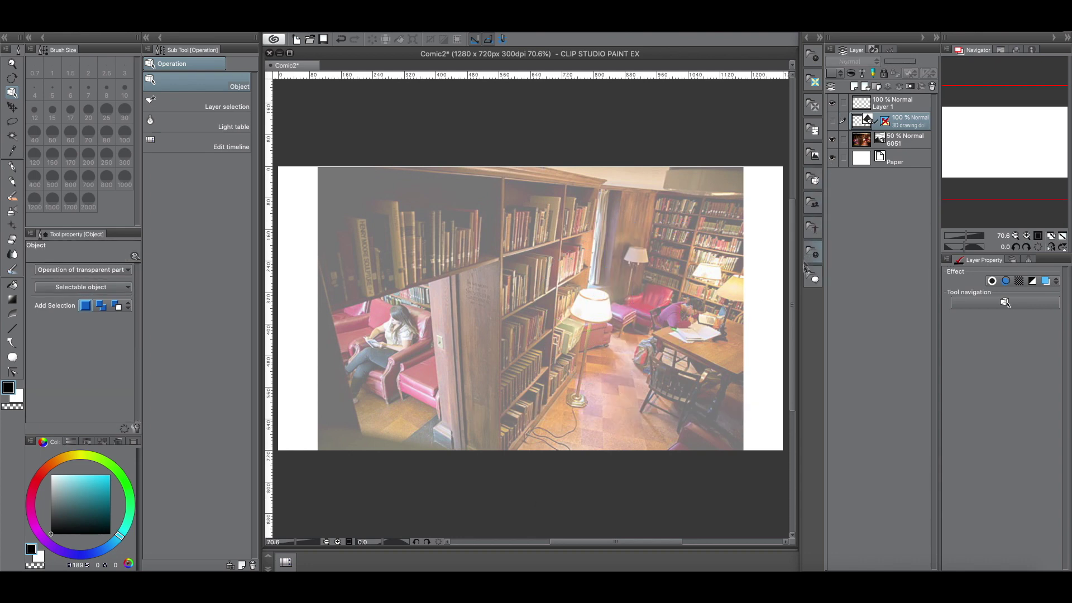
pyautogui.click(905, 104)
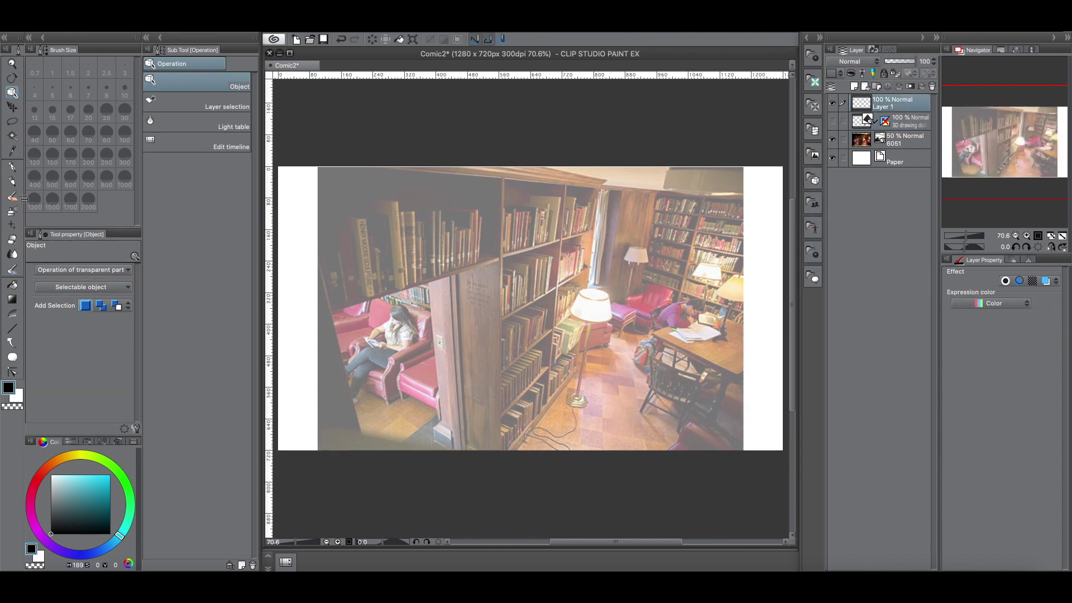
pyautogui.click(12, 166)
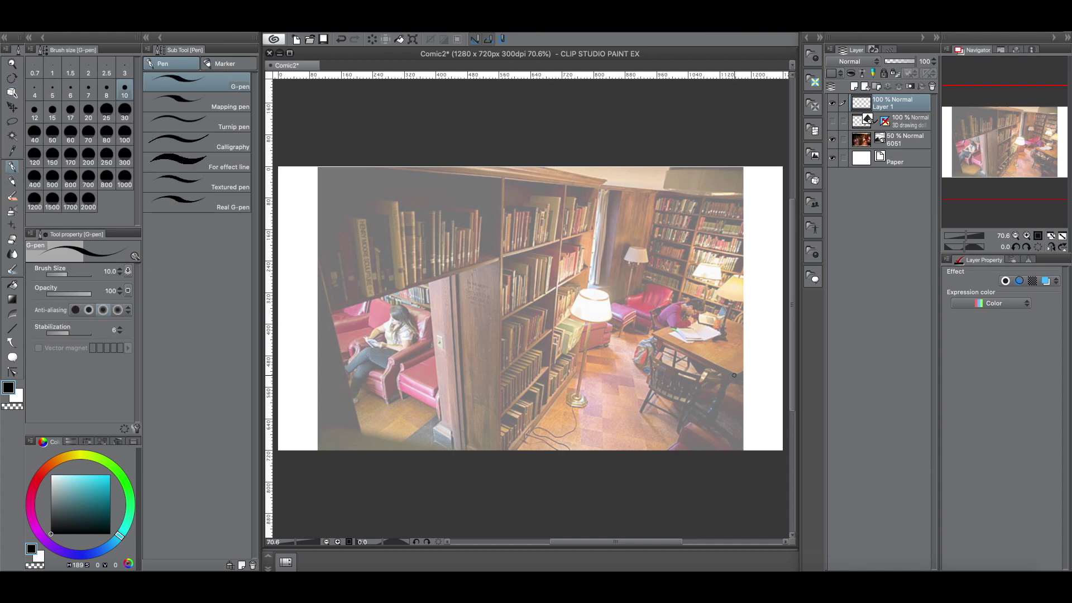
pyautogui.moveTo(739, 375); pyautogui.dragTo(609, 318)
pyautogui.moveTo(749, 327)
pyautogui.mouseDown()
pyautogui.moveTo(657, 283)
pyautogui.moveTo(661, 305)
pyautogui.moveTo(615, 330)
pyautogui.mouseUp()
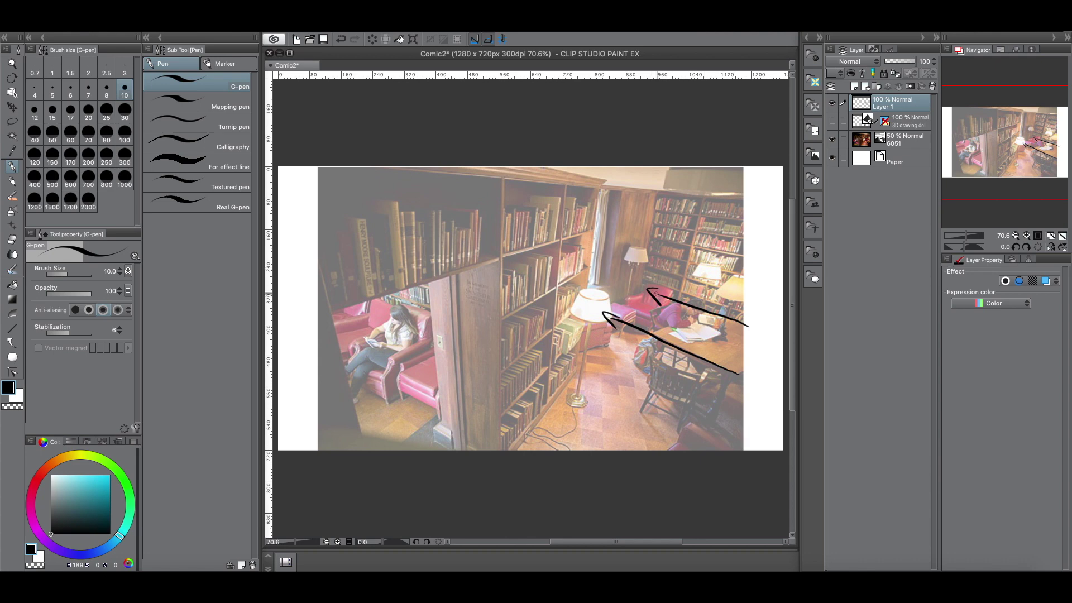
pyautogui.moveTo(462, 233); pyautogui.dragTo(465, 234)
pyautogui.moveTo(649, 333); pyautogui.dragTo(719, 307)
pyautogui.moveTo(737, 374); pyautogui.dragTo(759, 361)
pyautogui.click(372, 40)
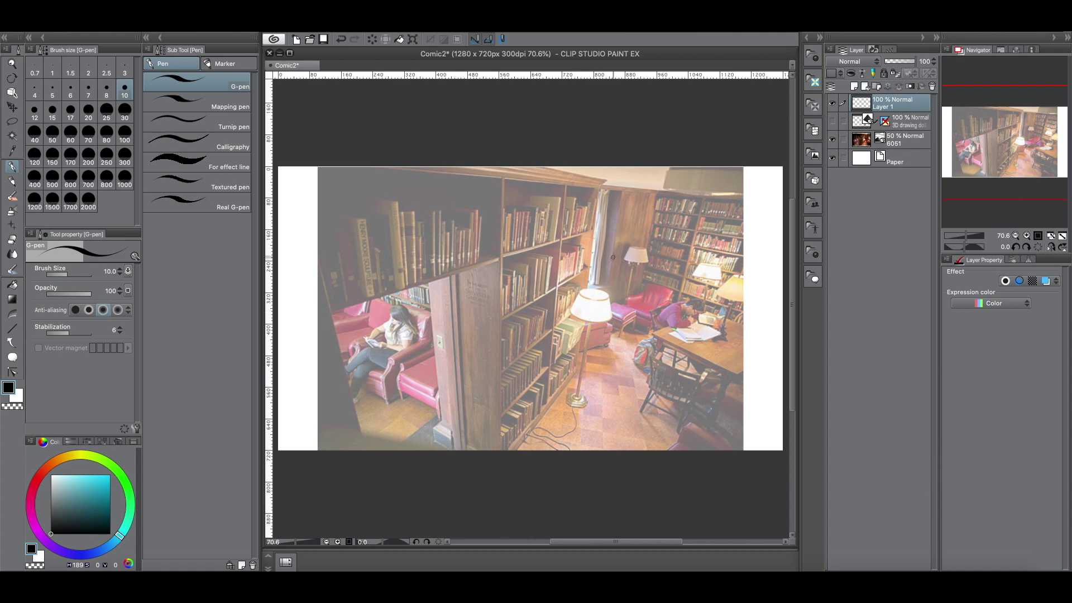
pyautogui.click(832, 120)
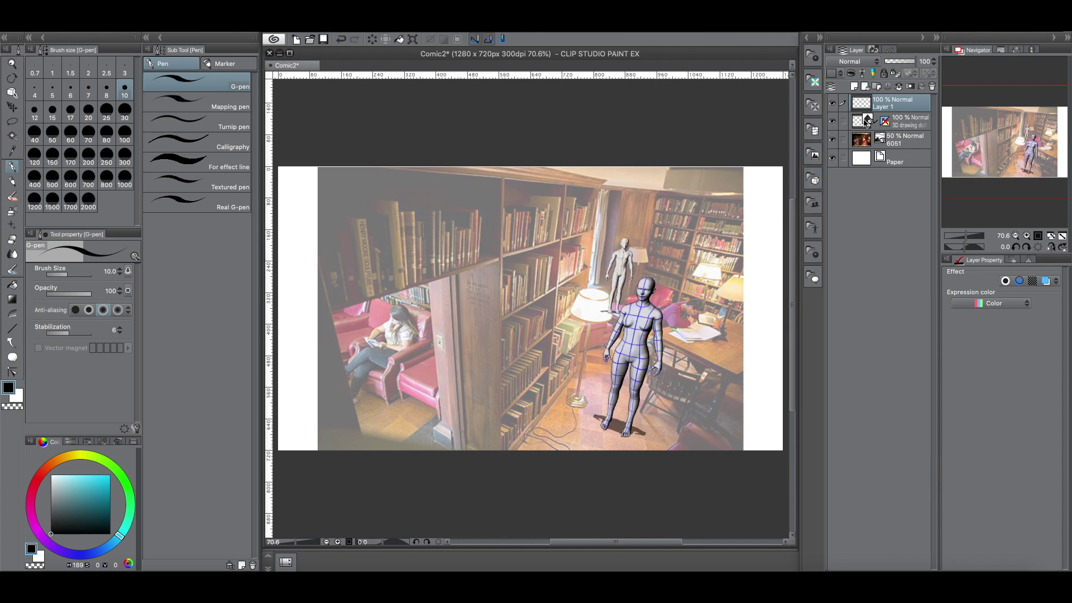
# Reselect the male doll on the 3D layer and move it to the foreground in front of the bookcase, at about X 45, Z -76.
pyautogui.click(867, 123)
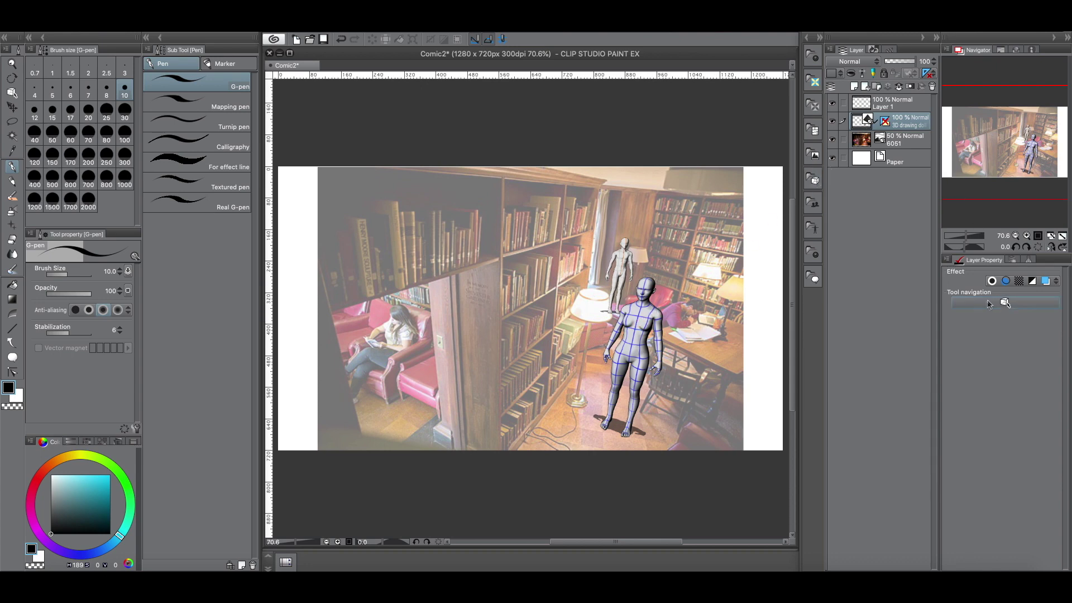
pyautogui.click(991, 304)
pyautogui.click(686, 230)
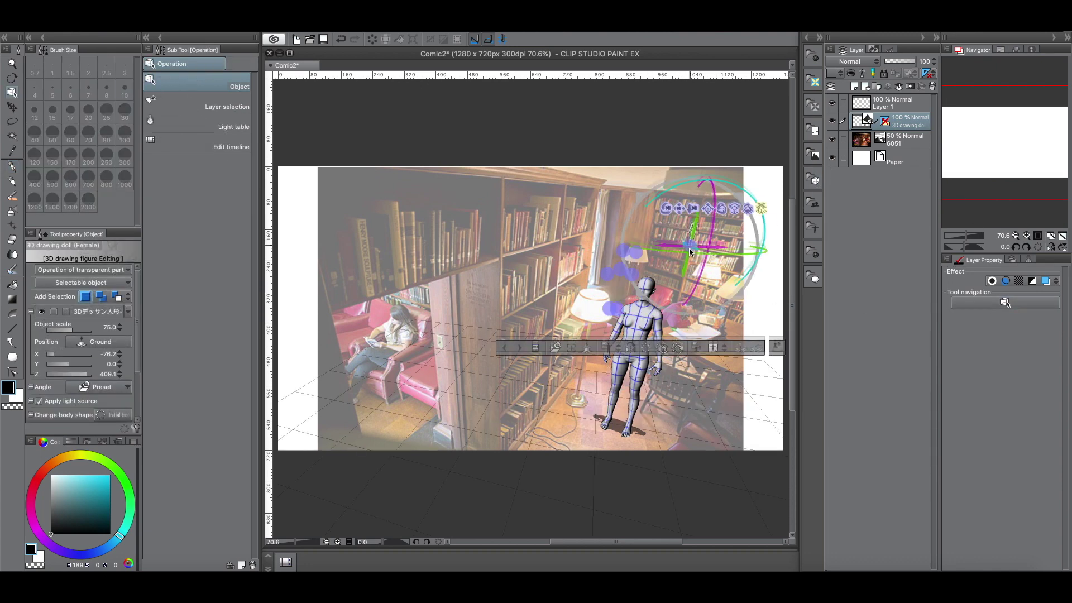
pyautogui.moveTo(635, 401); pyautogui.dragTo(561, 416)
pyautogui.moveTo(622, 263); pyautogui.dragTo(588, 295)
pyautogui.moveTo(519, 493); pyautogui.dragTo(441, 489)
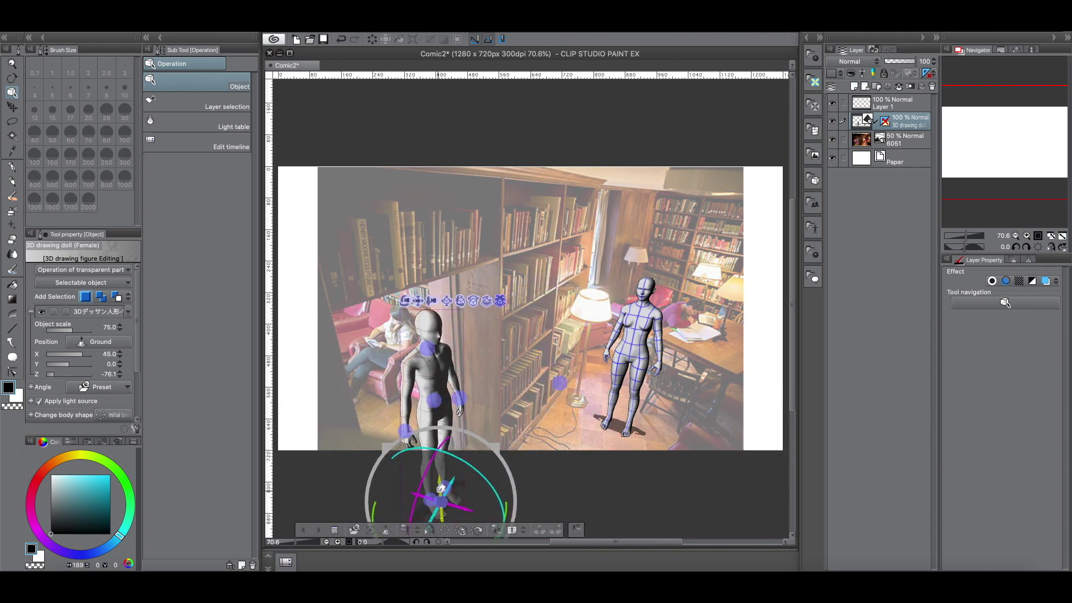